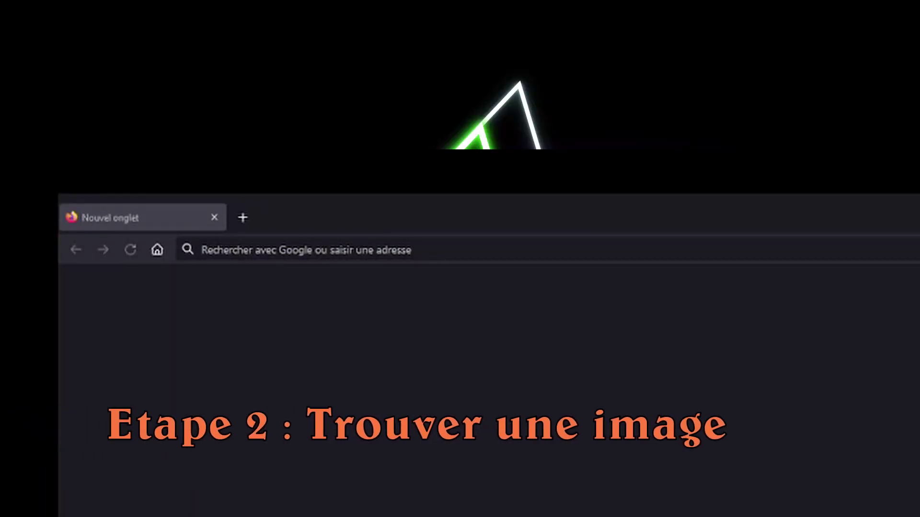
# Search the web for "Alexstraza battlegrounds wiki"
pyautogui.click(202, 250)
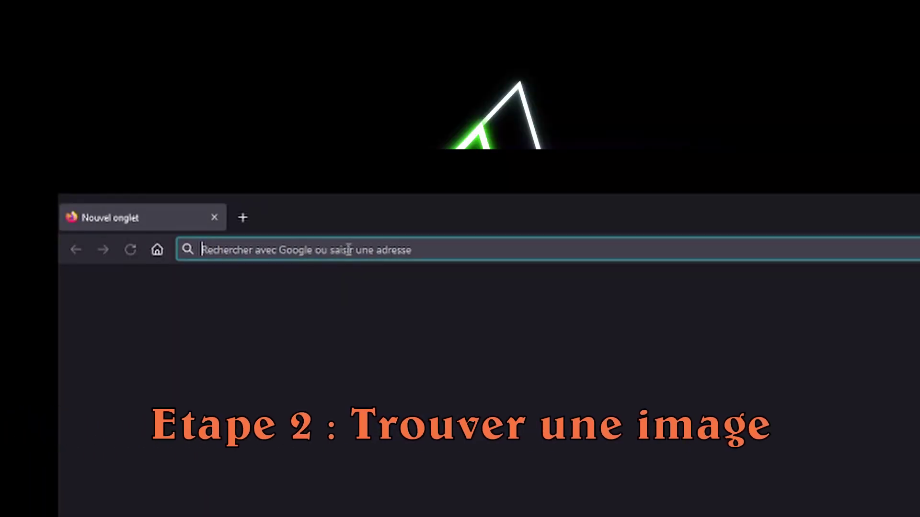
pyautogui.write('Alex')
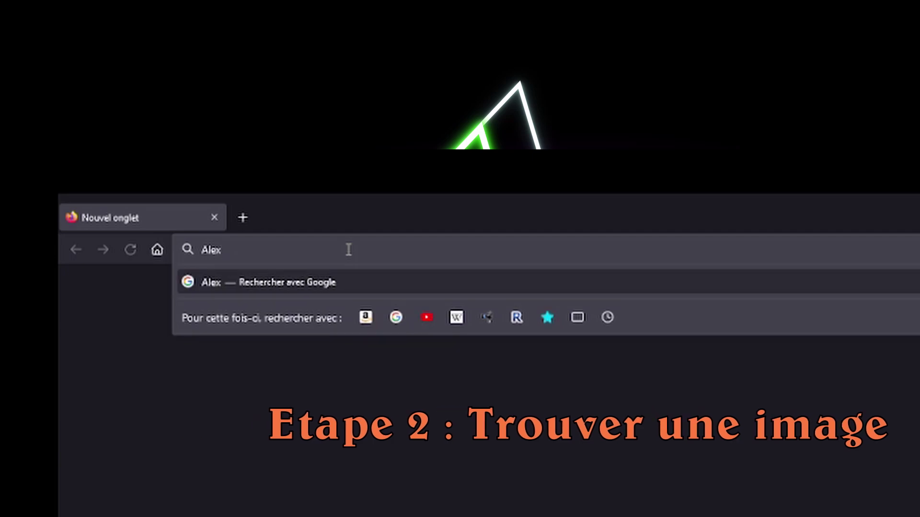
pyautogui.write('stra')
pyautogui.press('BackSpace')
pyautogui.press('BackSpace')
pyautogui.press('BackSpace')
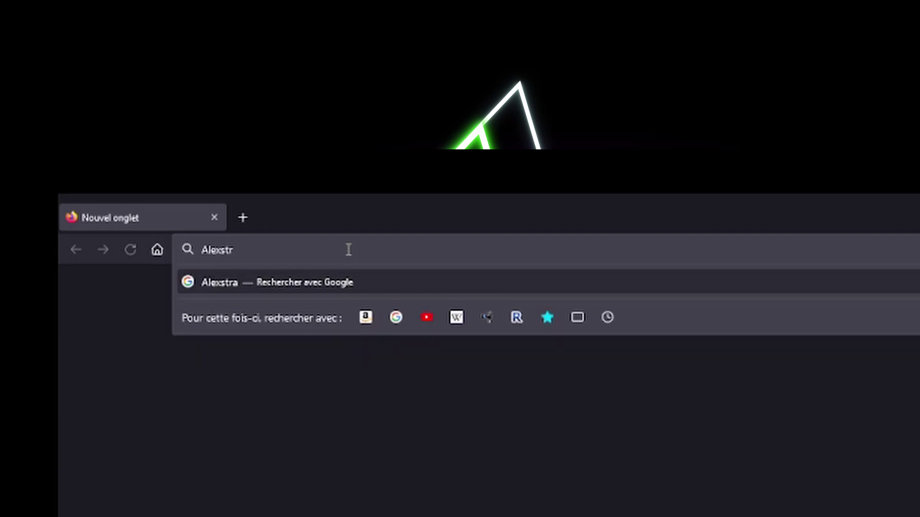
pyautogui.write('traza')
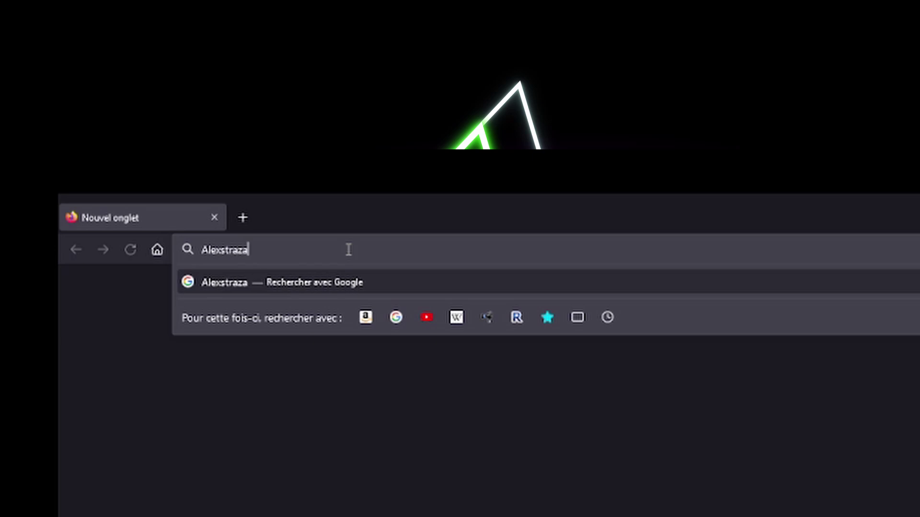
pyautogui.write(' battlegrounds wiki')
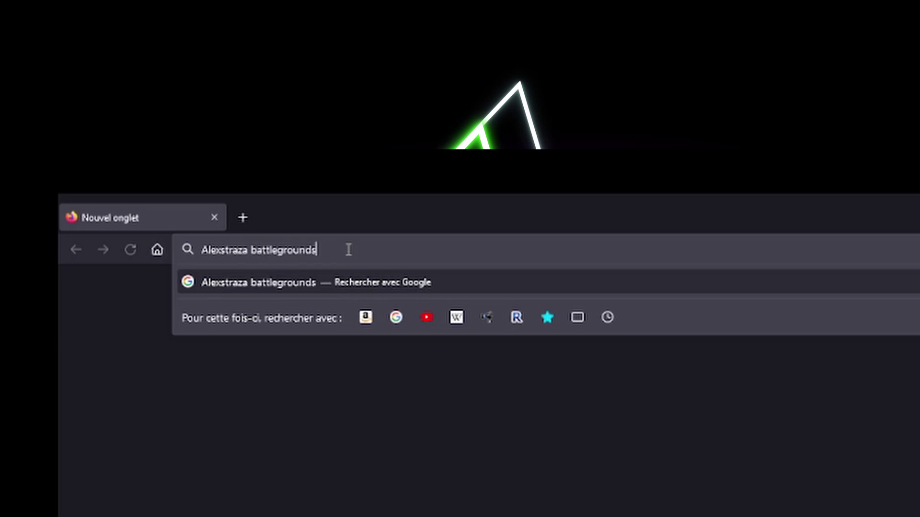
pyautogui.press('Return')
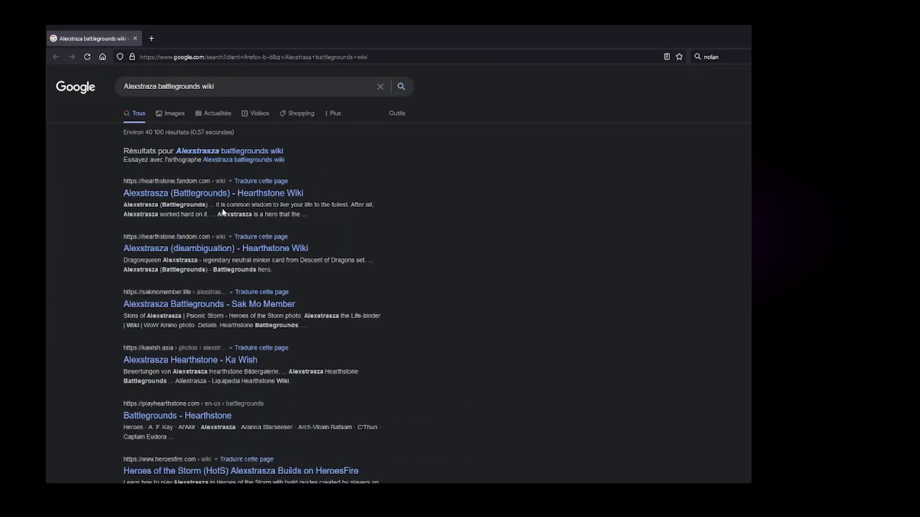
# Open the Alexstrasza (Battlegrounds) page on Hearthstone Wiki and view its full art from the gallery in a separate browser tab
pyautogui.click(228, 192)
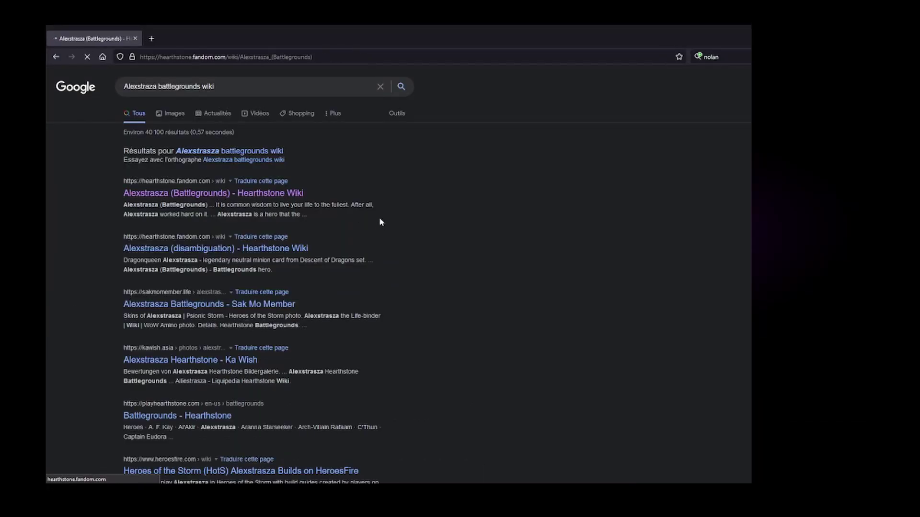
pyautogui.scroll(-10, 342, 289)
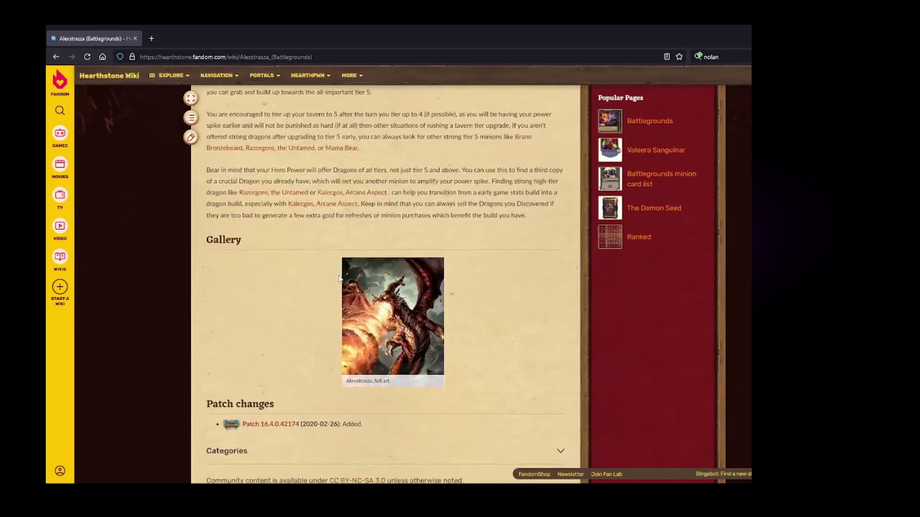
pyautogui.click(360, 279)
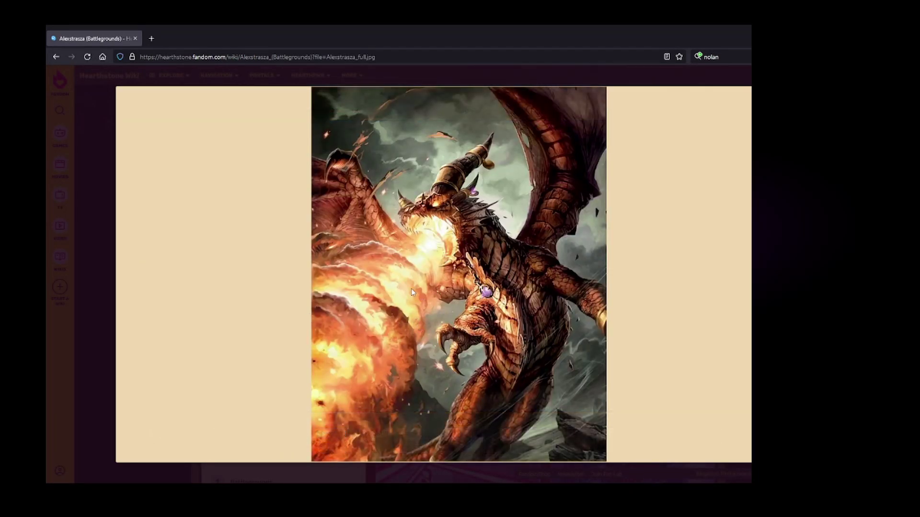
pyautogui.moveTo(395, 314)
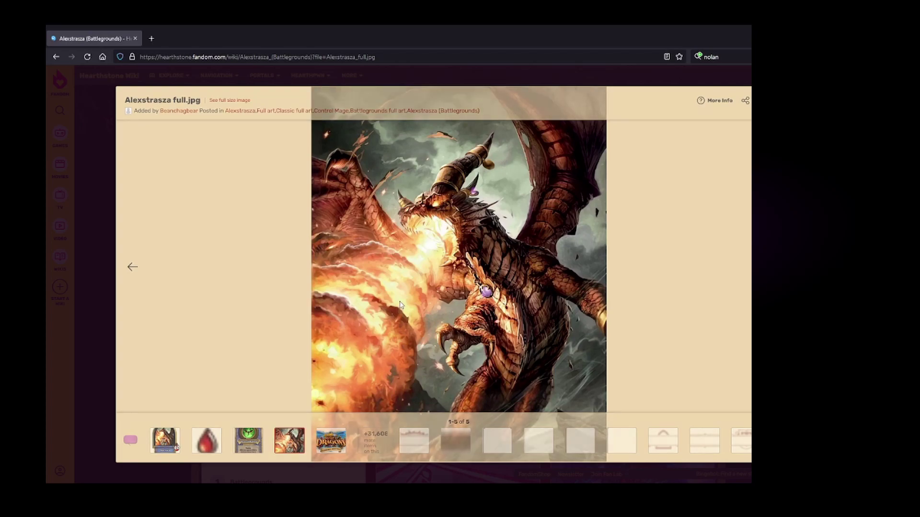
pyautogui.middleClick(402, 289)
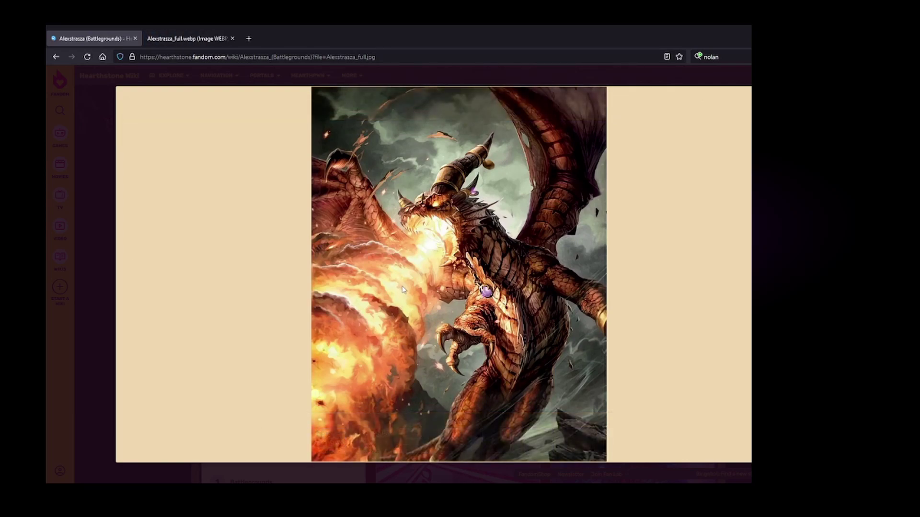
pyautogui.click(194, 40)
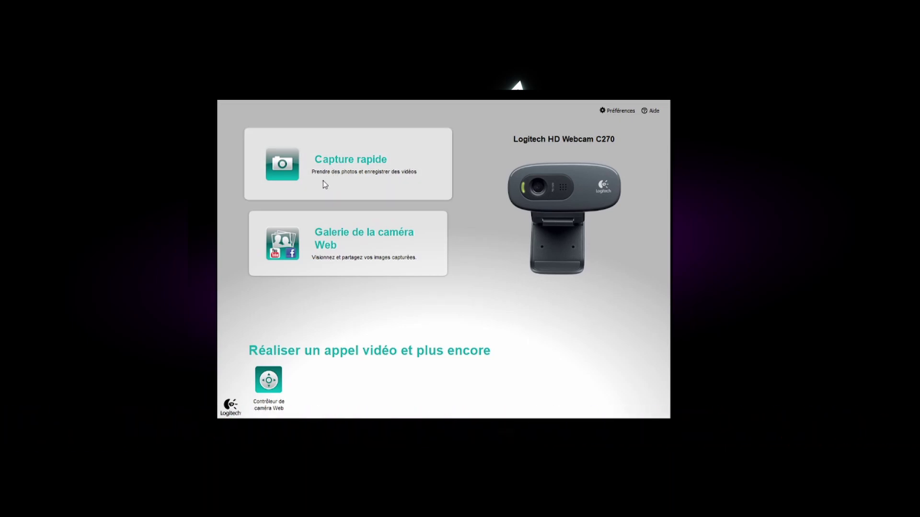
# Switch to the Logitech webcam software and take two photos with quick capture
pyautogui.click(429, 183)
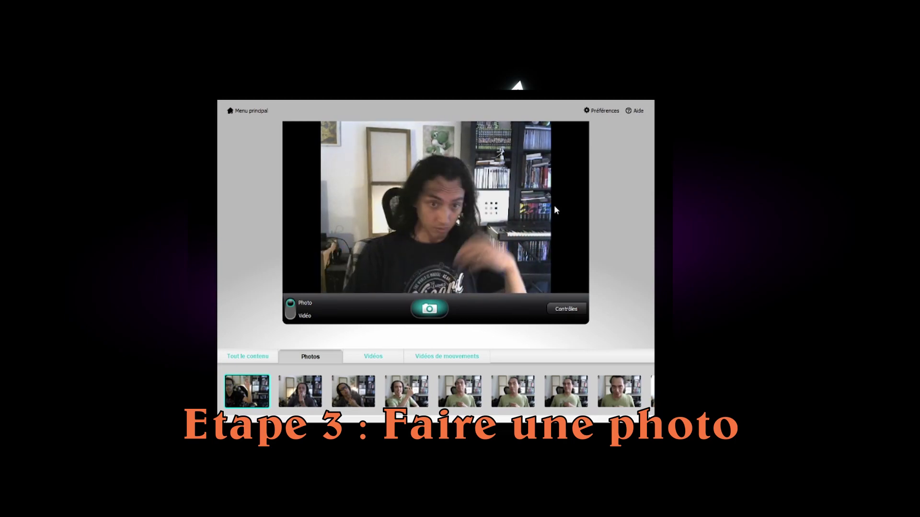
pyautogui.click(430, 309)
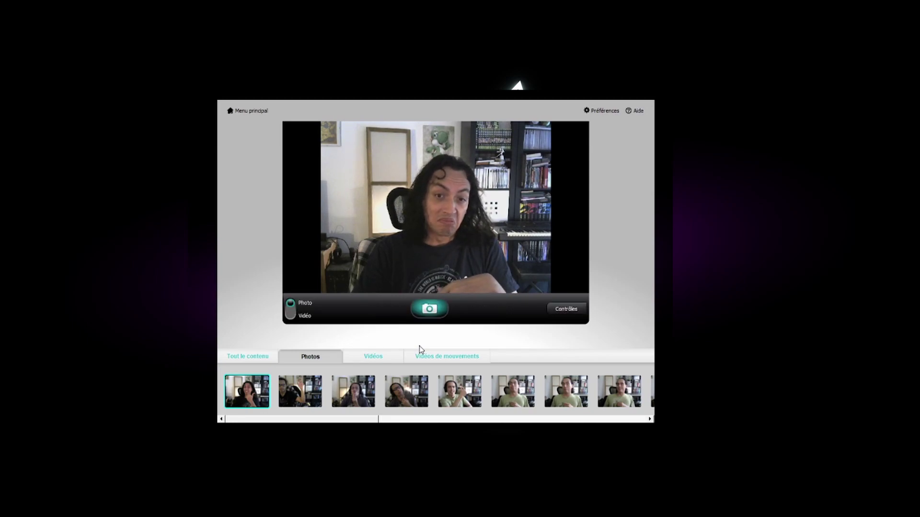
pyautogui.click(431, 311)
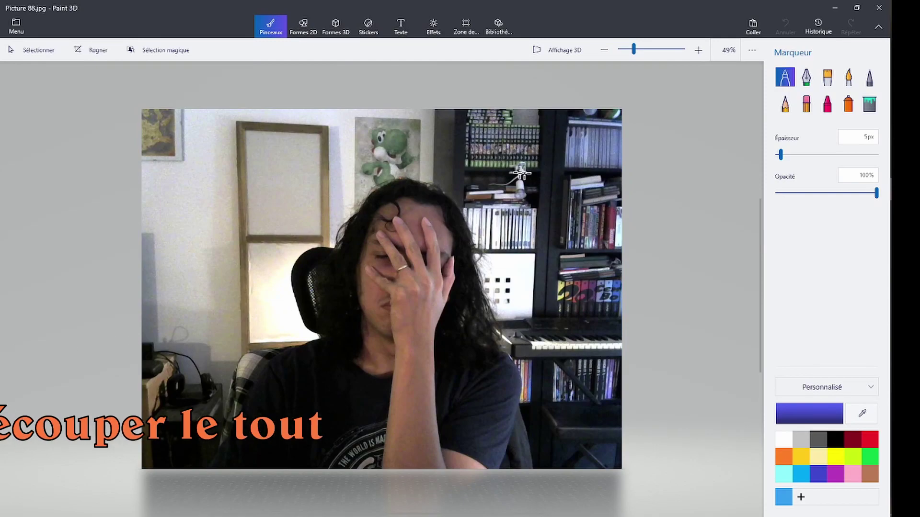
# Start a Magic select on the webcam photo in Paint 3D and tighten the cutout frame around the person
pyautogui.click(163, 50)
pyautogui.moveTo(621, 289); pyautogui.dragTo(522, 309)
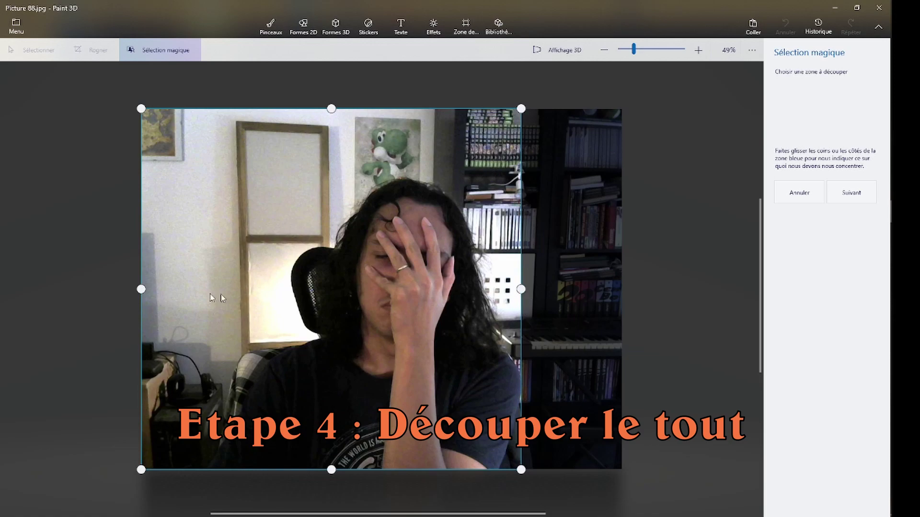
pyautogui.moveTo(139, 294); pyautogui.dragTo(228, 311)
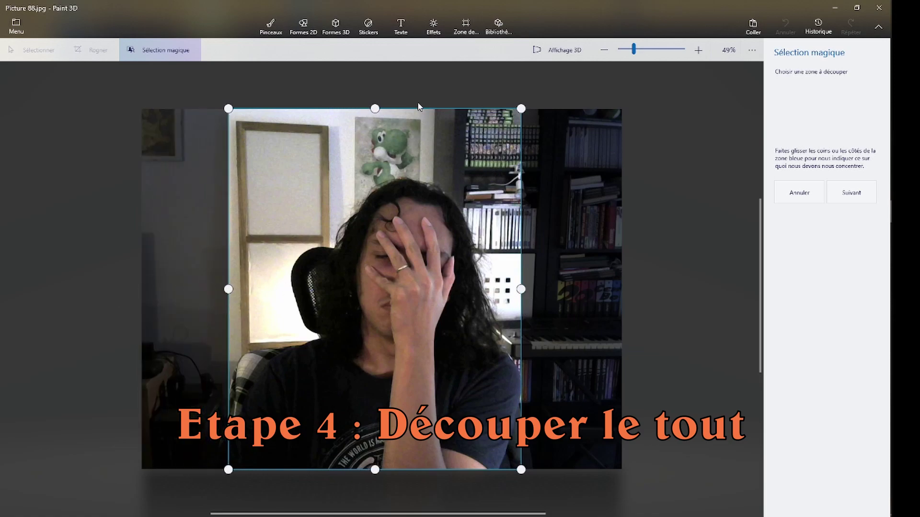
pyautogui.moveTo(379, 103); pyautogui.dragTo(371, 171)
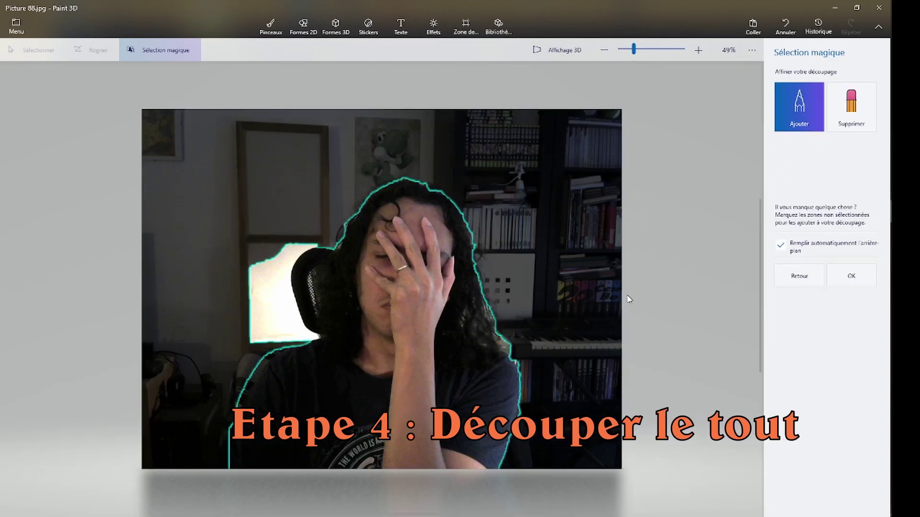
# Remove the bright background panel, the chair and the stray edges around the body from the person's cutout
pyautogui.click(844, 106)
pyautogui.moveTo(318, 249)
pyautogui.mouseDown()
pyautogui.moveTo(266, 337)
pyautogui.moveTo(263, 369)
pyautogui.moveTo(229, 416)
pyautogui.mouseUp()
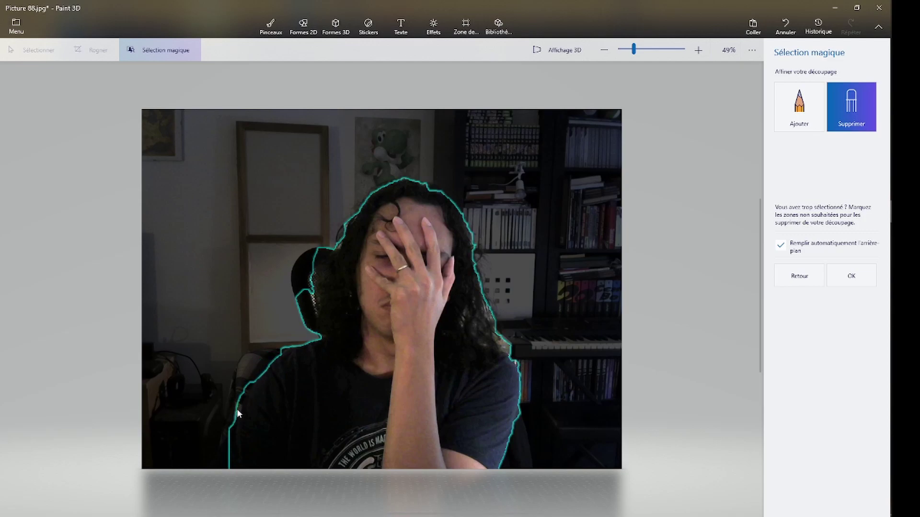
pyautogui.moveTo(312, 329); pyautogui.dragTo(331, 251)
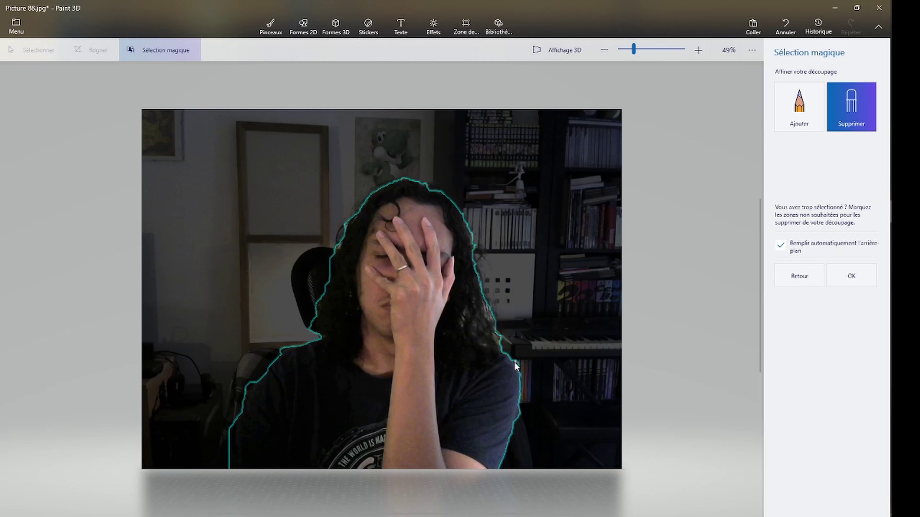
pyautogui.moveTo(520, 375); pyautogui.dragTo(522, 381)
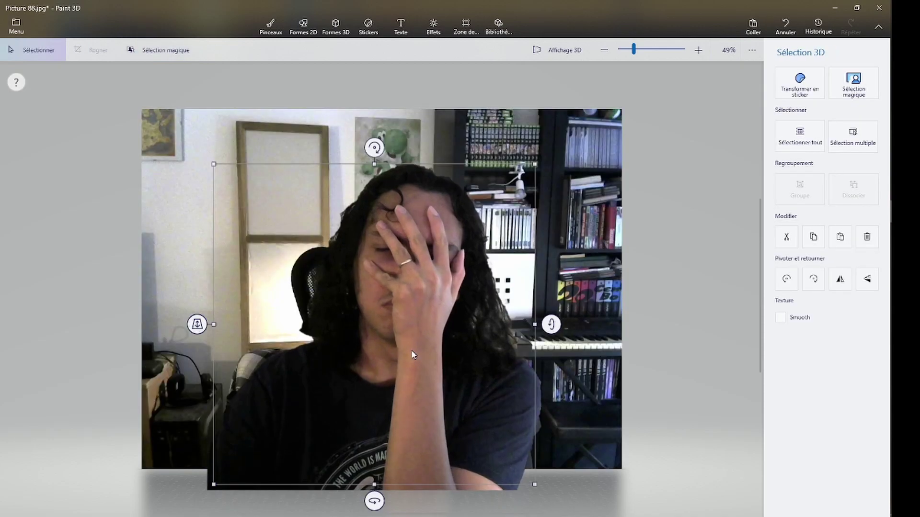
# Reposition the person's cutout in the photo and paste it into a blank Paint canvas
pyautogui.moveTo(411, 351); pyautogui.dragTo(389, 298)
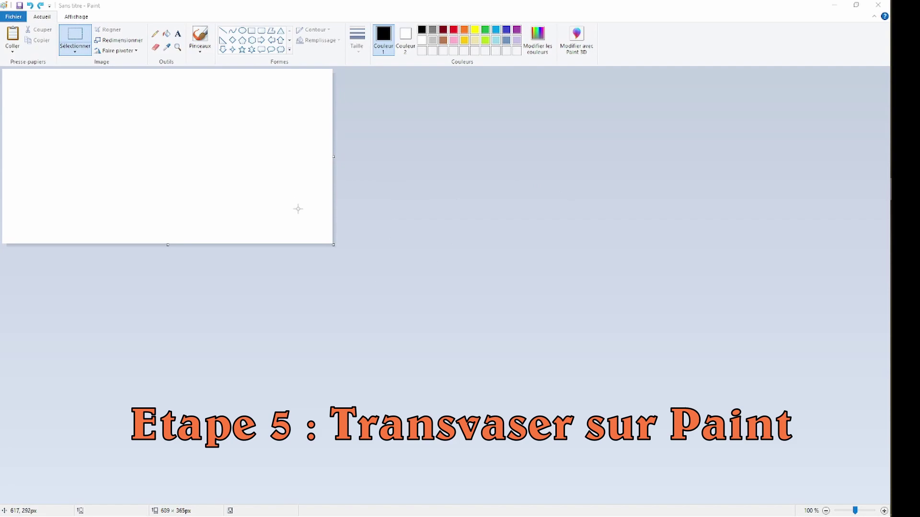
pyautogui.hotkey('ctrl', 'v')
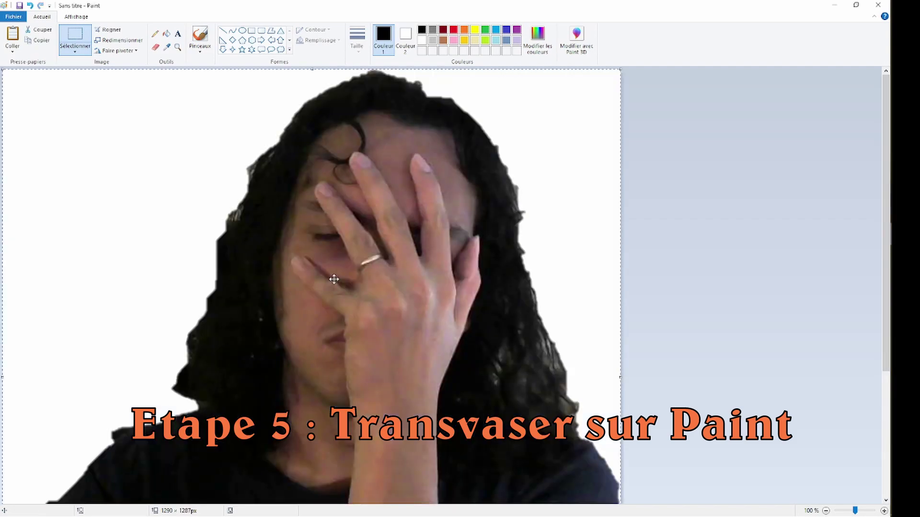
pyautogui.scroll(-1, 333, 285)
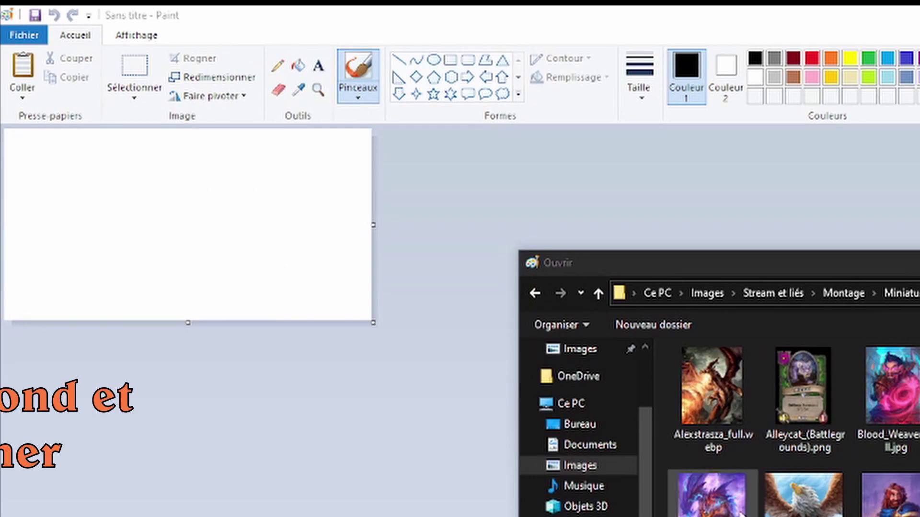
# Open Alexstrasza_full.webp in another Paint window and bring it up maximized alongside the cutout's window
pyautogui.doubleClick(712, 393)
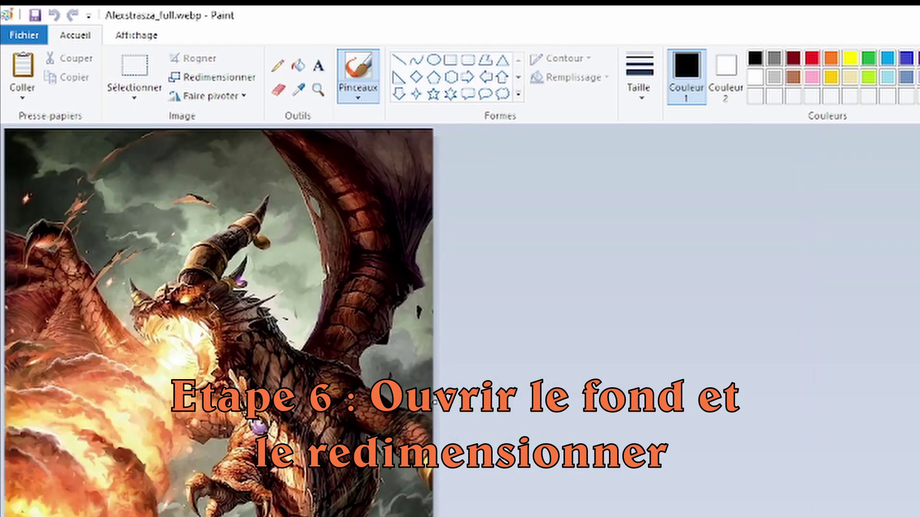
pyautogui.doubleClick(654, 16)
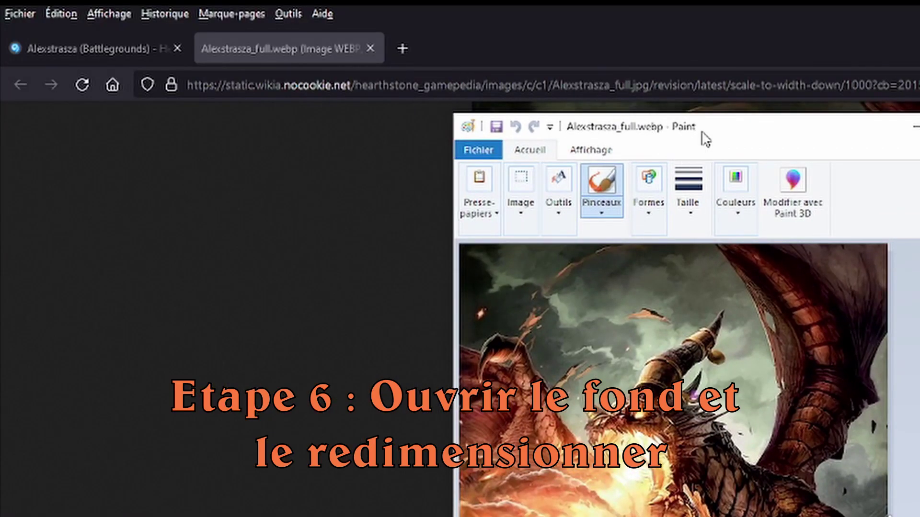
pyautogui.doubleClick(705, 139)
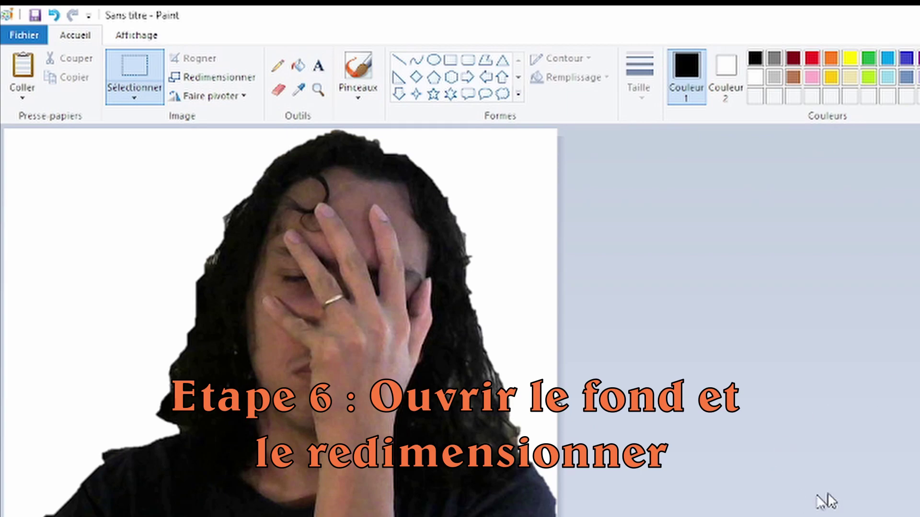
pyautogui.doubleClick(589, 20)
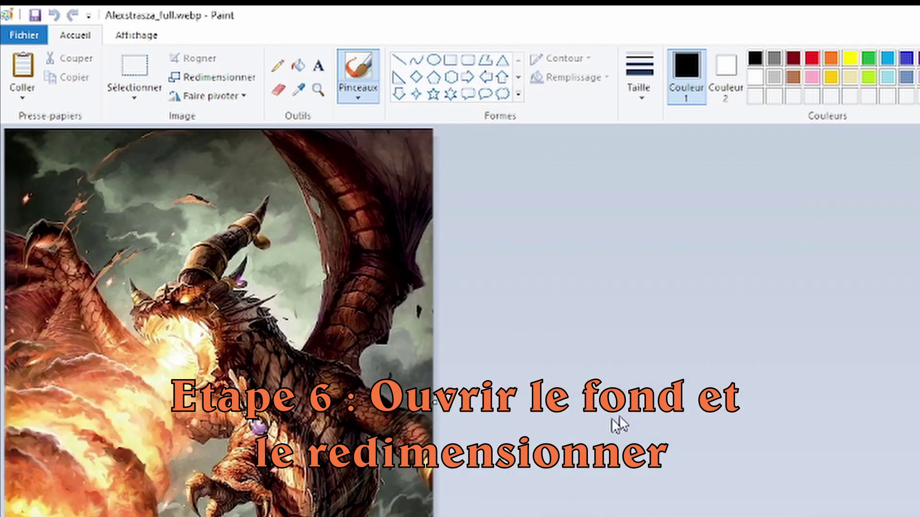
# Resize the dragon image by pixels to 1920 horizontally, keeping its proportions
pyautogui.click(211, 79)
pyautogui.click(202, 140)
pyautogui.doubleClick(229, 167)
pyautogui.write('1920')
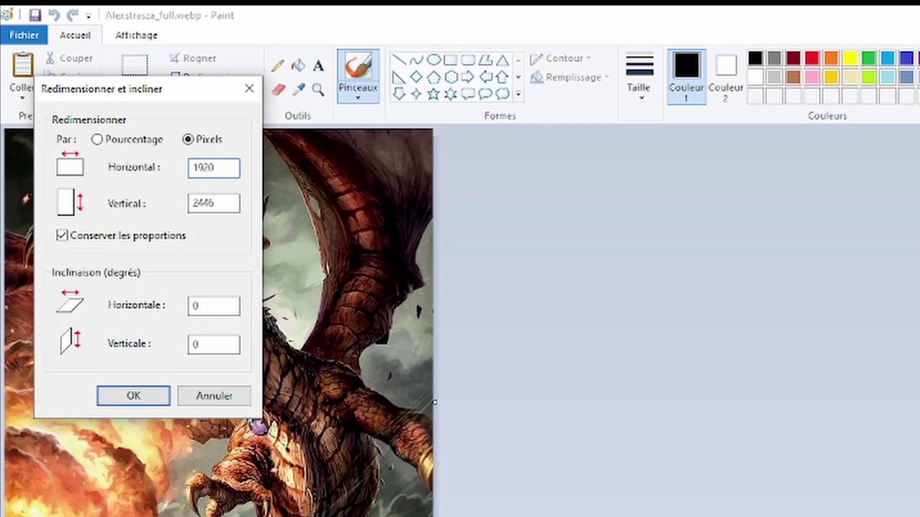
pyautogui.press('Return')
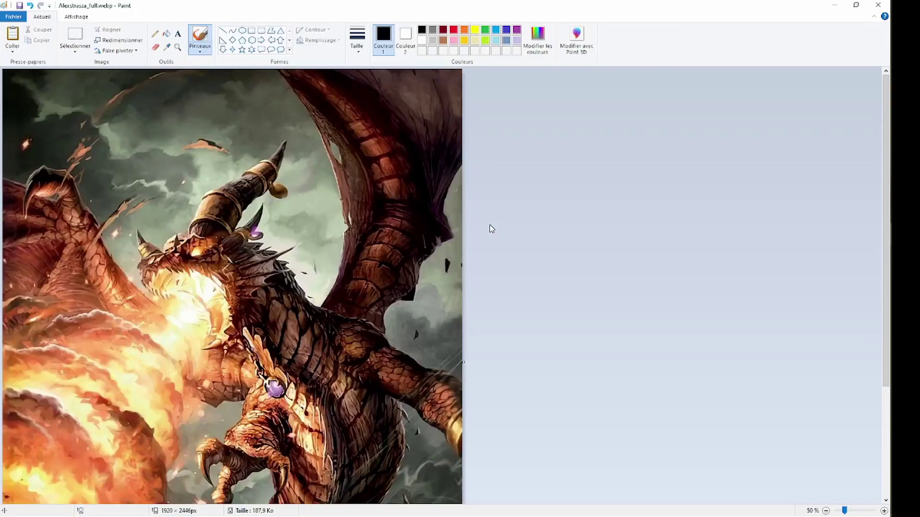
pyautogui.scroll(-1, 874, 402)
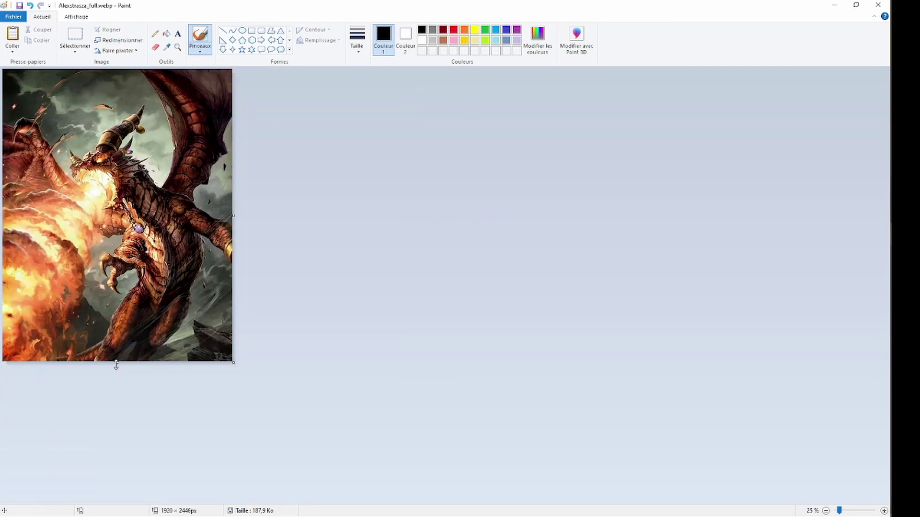
# Select the whole dragon image and shift it upward so the dragon's head sits near the canvas's upper edge
pyautogui.moveTo(118, 363); pyautogui.dragTo(138, 211)
pyautogui.hotkey('ctrl', 'z')
pyautogui.hotkey('ctrl', 'a')
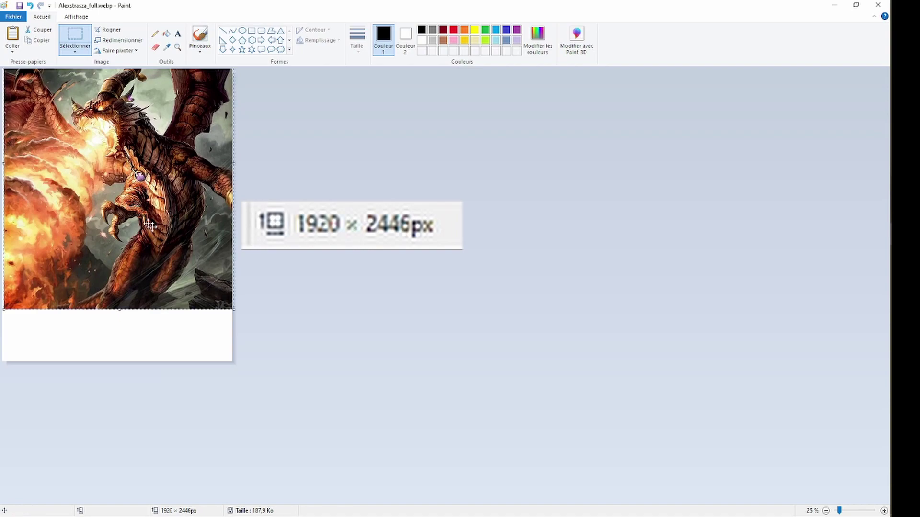
pyautogui.moveTo(183, 279); pyautogui.dragTo(181, 279)
pyautogui.click(284, 341)
# Crop the lower part of the dragon image to a landscape format and enlarge the canvas to 4868 × 2700 px
pyautogui.moveTo(115, 363); pyautogui.dragTo(139, 198)
pyautogui.moveTo(234, 201); pyautogui.dragTo(586, 393)
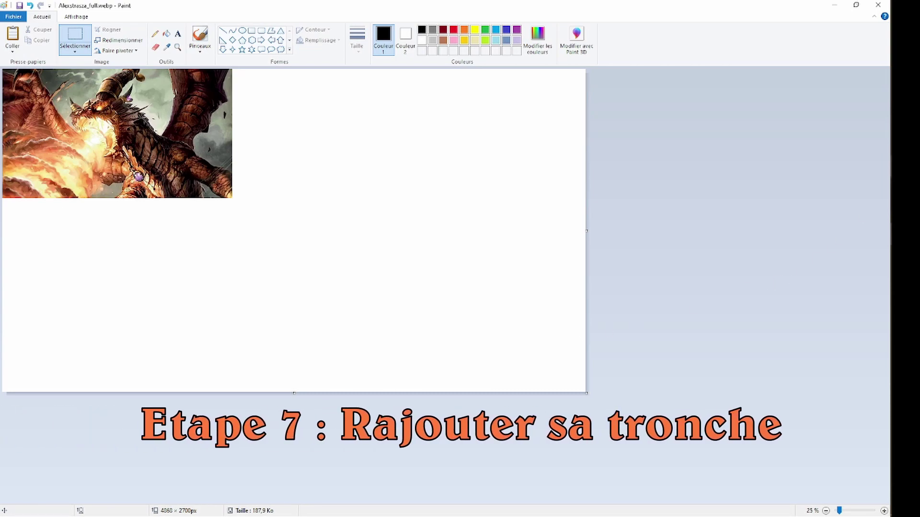
# Paste the cut-out portrait into the dragon image with a transparent selection and shift it toward the dragon picture's right side
pyautogui.moveTo(884, 240)
pyautogui.click(839, 221)
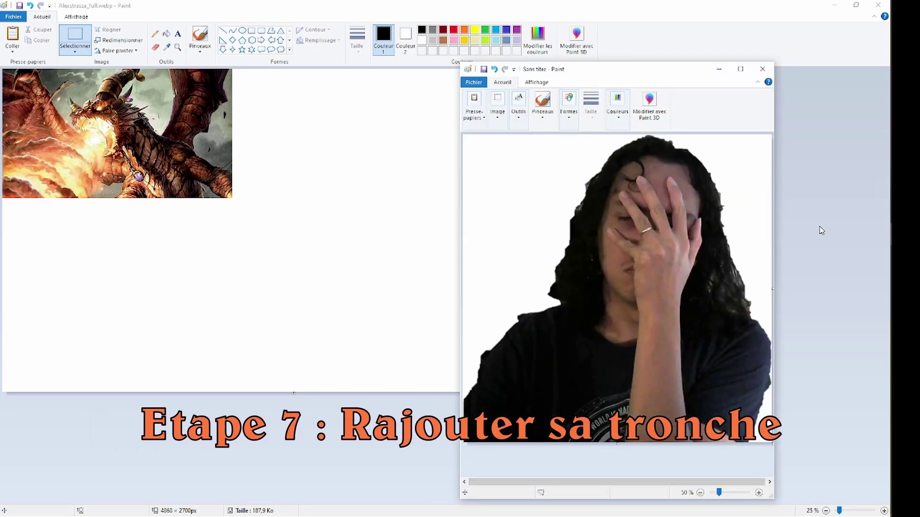
pyautogui.click(634, 253)
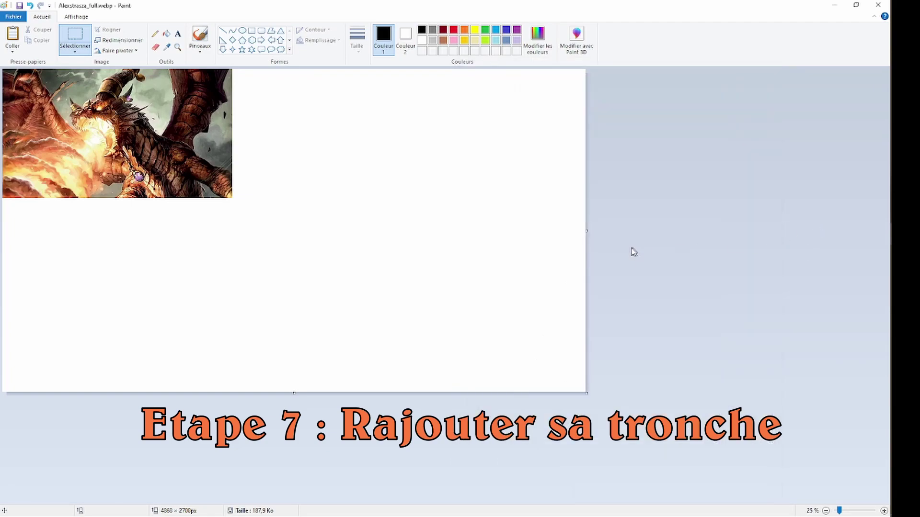
pyautogui.hotkey('ctrl', 'v')
pyautogui.click(74, 50)
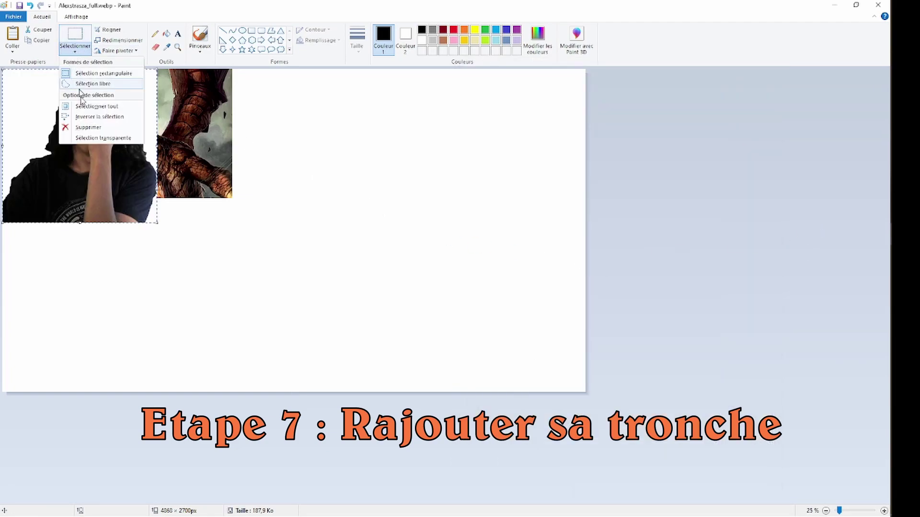
pyautogui.click(87, 140)
pyautogui.moveTo(84, 179); pyautogui.dragTo(174, 202)
# Scale the pasted portrait to 60% with proportions kept and place it in the dragon picture's lower-right corner
pyautogui.click(117, 40)
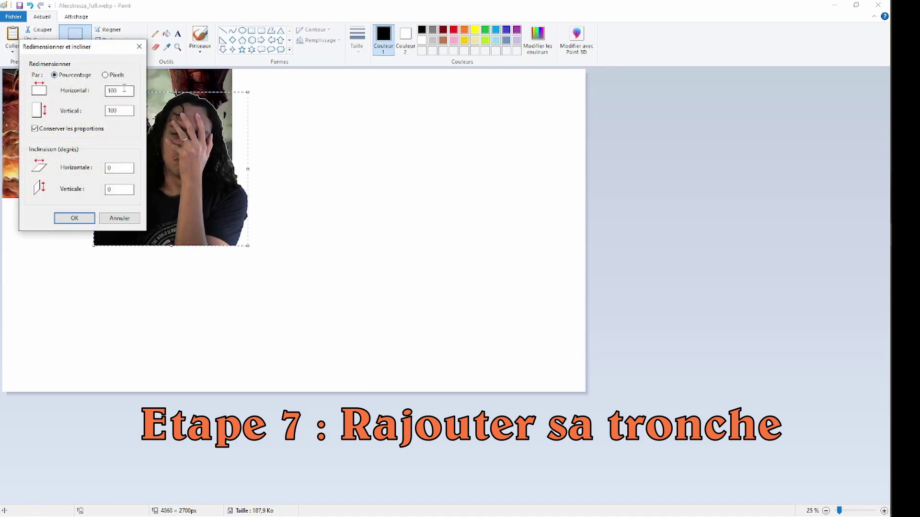
pyautogui.write('60')
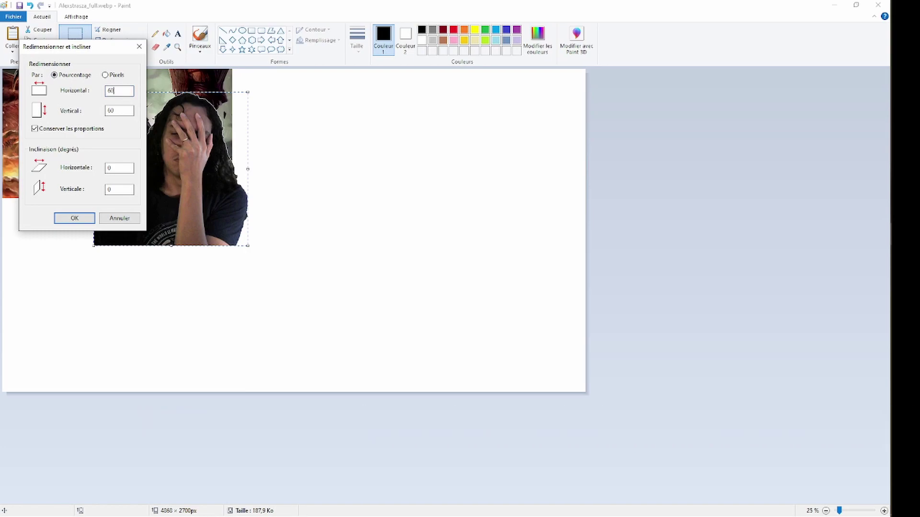
pyautogui.press('Return')
pyautogui.moveTo(149, 152); pyautogui.dragTo(192, 181)
# Deselect the portrait and shrink the canvas to the dragon picture's right and bottom edges
pyautogui.click(375, 246)
pyautogui.moveTo(587, 231); pyautogui.dragTo(232, 237)
pyautogui.moveTo(116, 395); pyautogui.dragTo(135, 198)
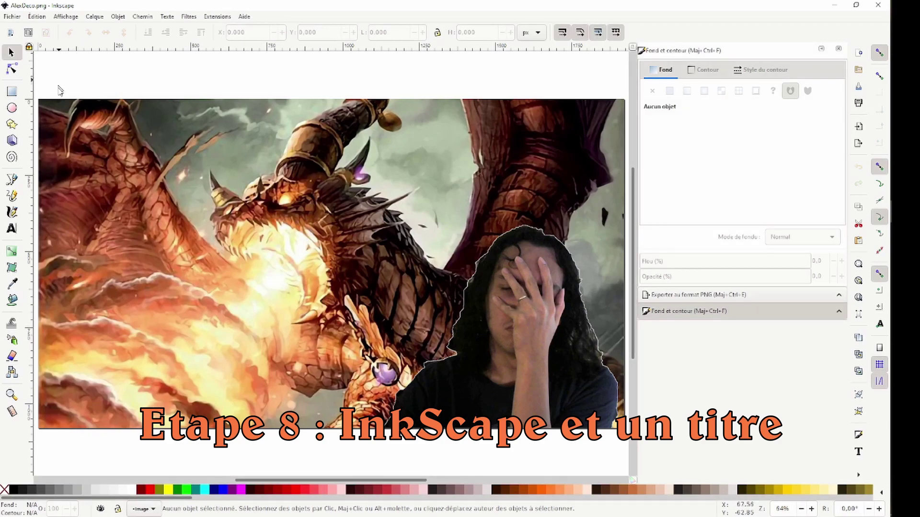
# In Inkscape, add four separate text boxes reading "La", "déco", "de" and "Trop" down the left side of the AlexDeco.png image
pyautogui.click(11, 229)
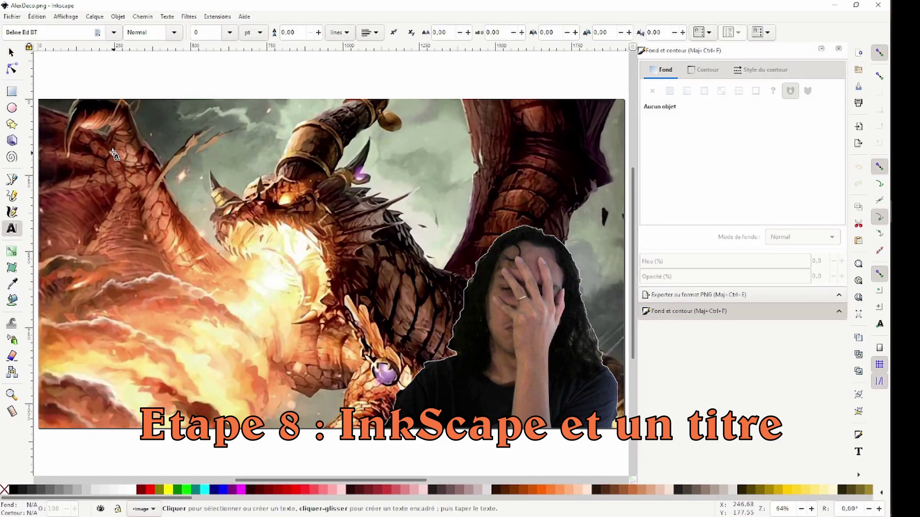
pyautogui.moveTo(50, 109); pyautogui.dragTo(212, 158)
pyautogui.moveTo(65, 152); pyautogui.dragTo(163, 183)
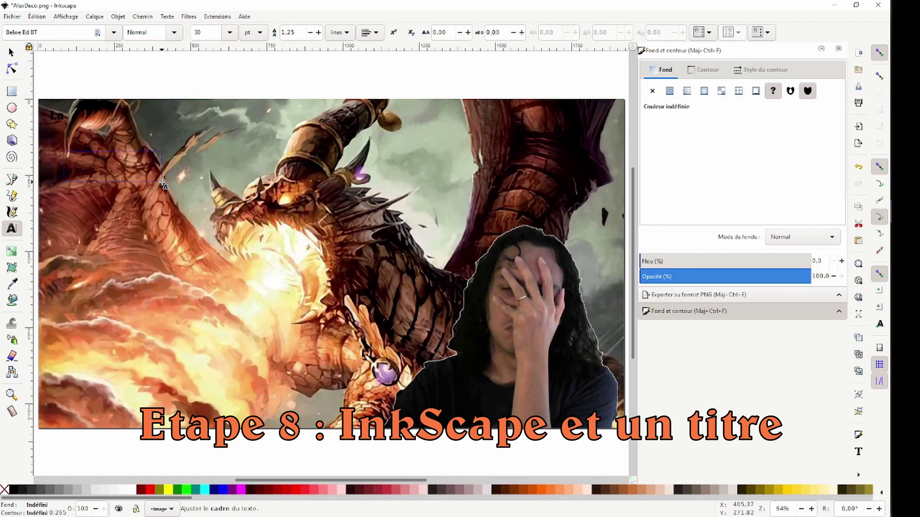
pyautogui.write('deco')
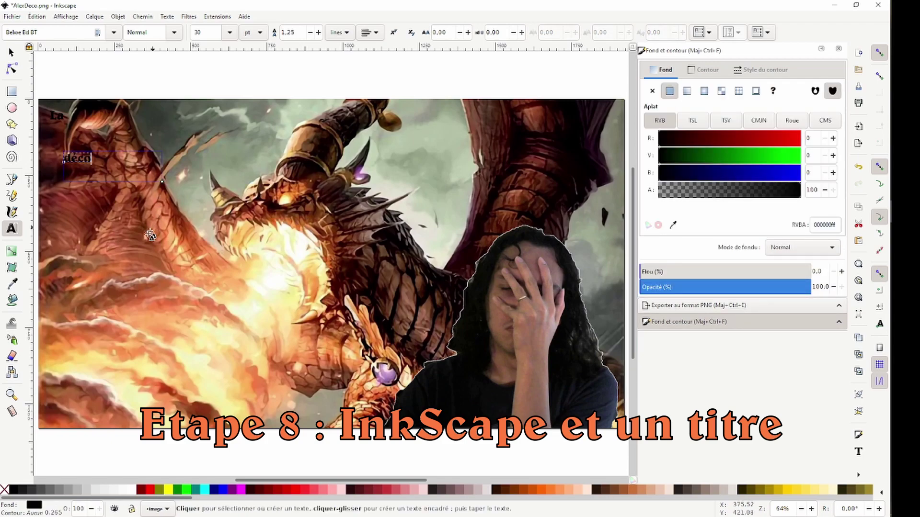
pyautogui.moveTo(67, 209); pyautogui.dragTo(110, 221)
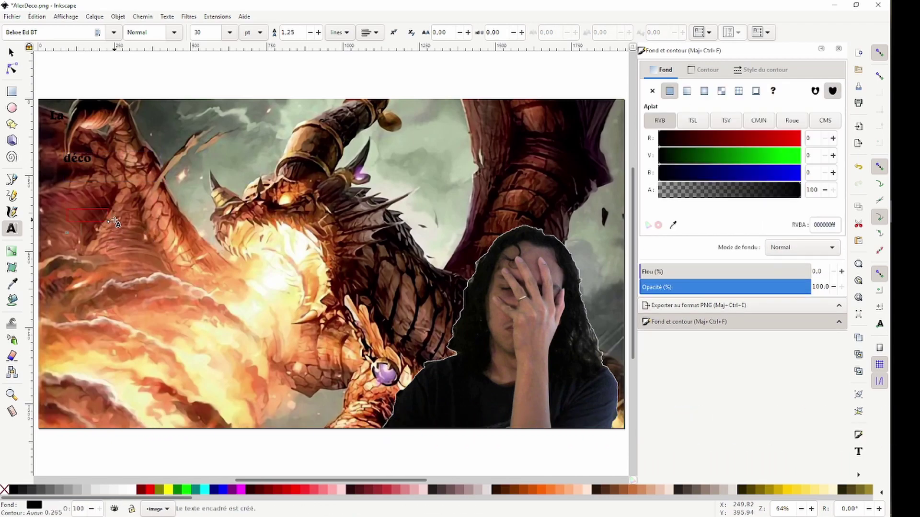
pyautogui.moveTo(109, 223); pyautogui.dragTo(121, 233)
pyautogui.moveTo(77, 261); pyautogui.dragTo(200, 293)
pyautogui.write('Trop')
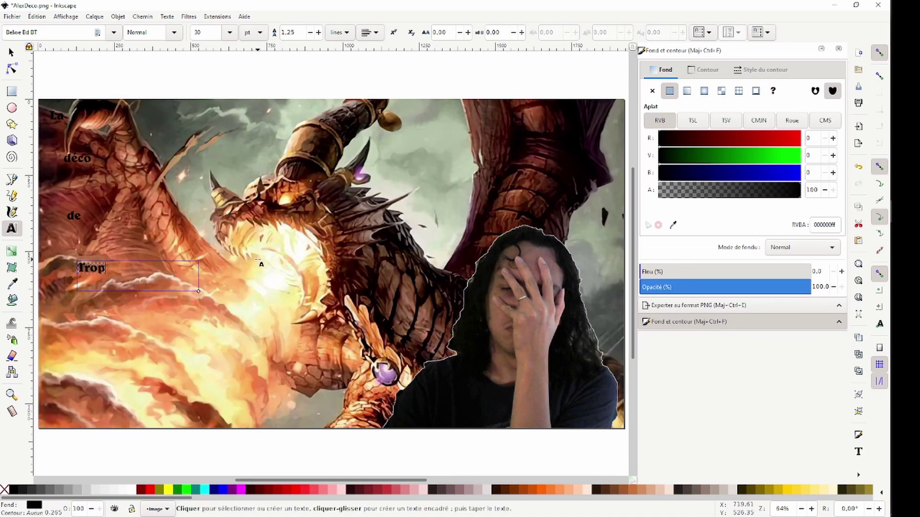
pyautogui.press('Escape')
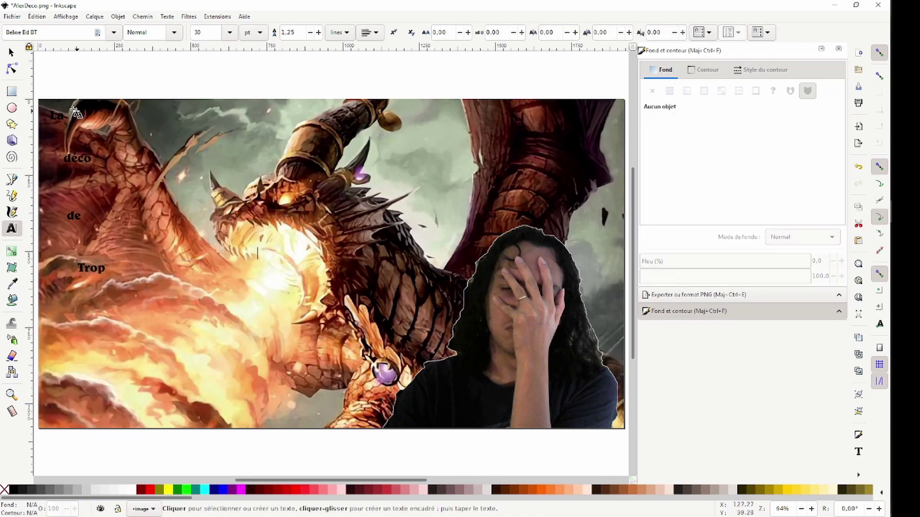
# Fill the words "La", "déco" and "de" with orange #FF6600 and the word "Trop" with white
pyautogui.click(11, 51)
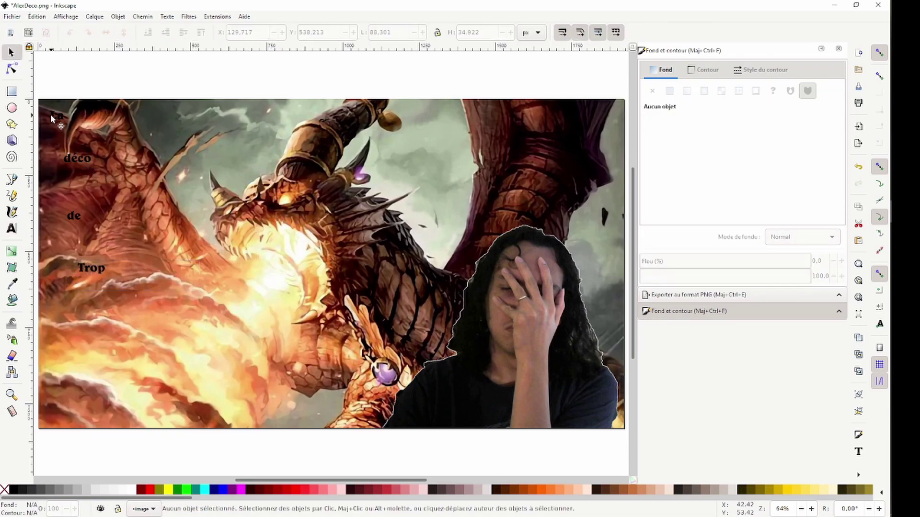
pyautogui.click(53, 117)
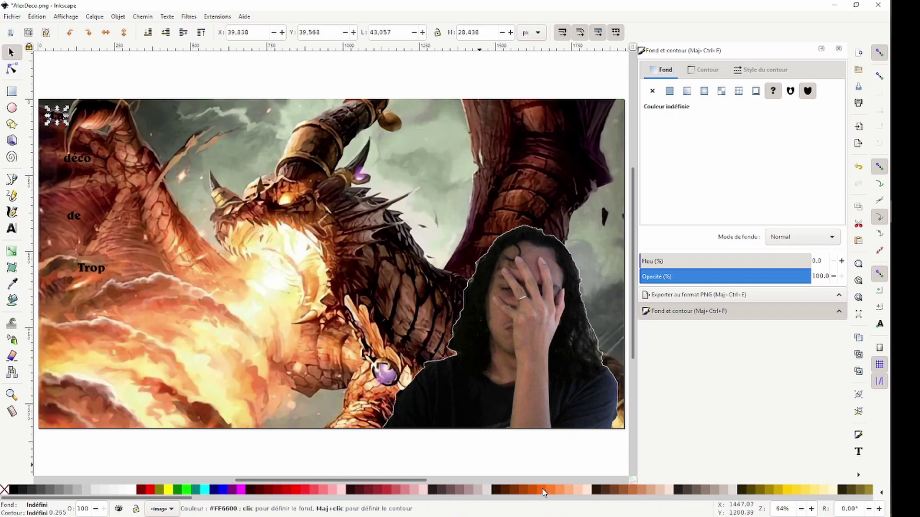
pyautogui.click(545, 490)
pyautogui.click(77, 160)
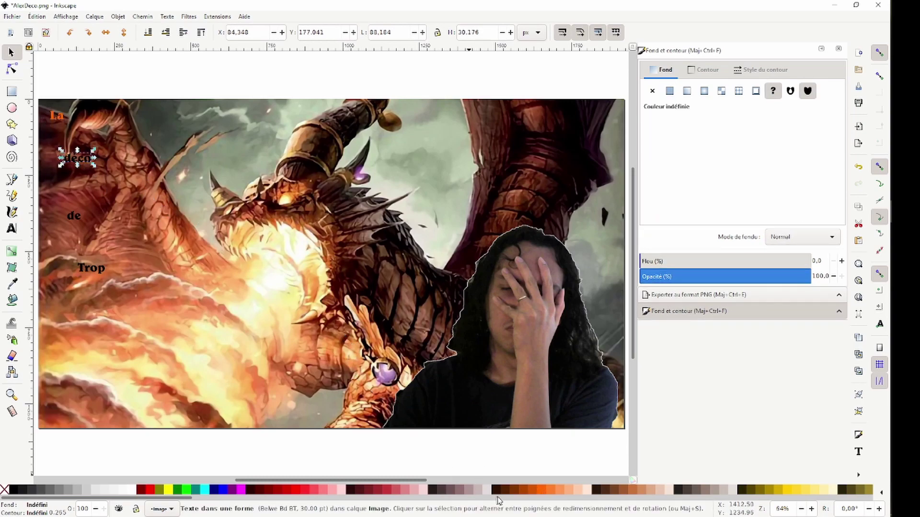
pyautogui.click(533, 490)
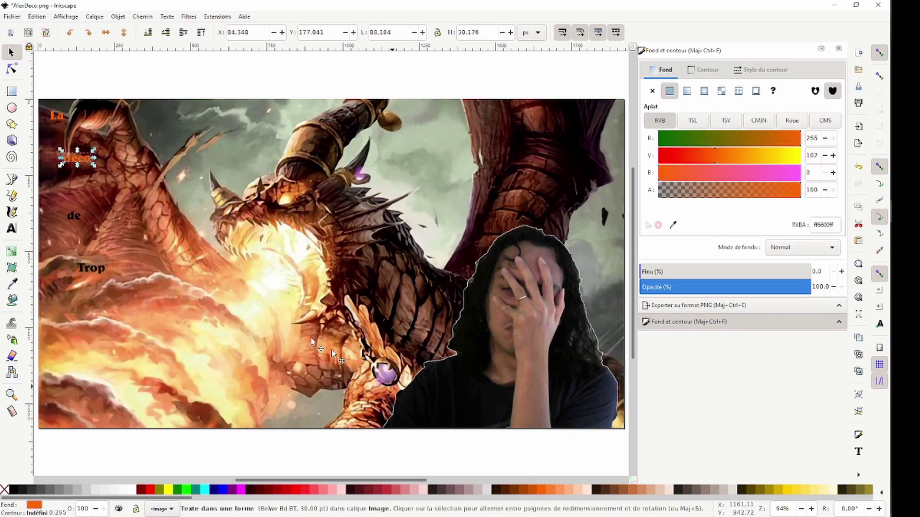
pyautogui.click(75, 215)
pyautogui.click(533, 491)
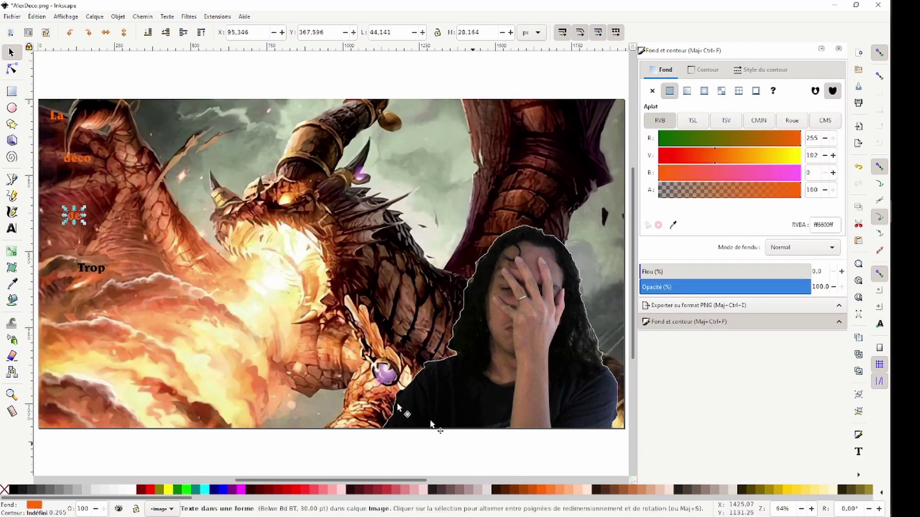
pyautogui.click(106, 277)
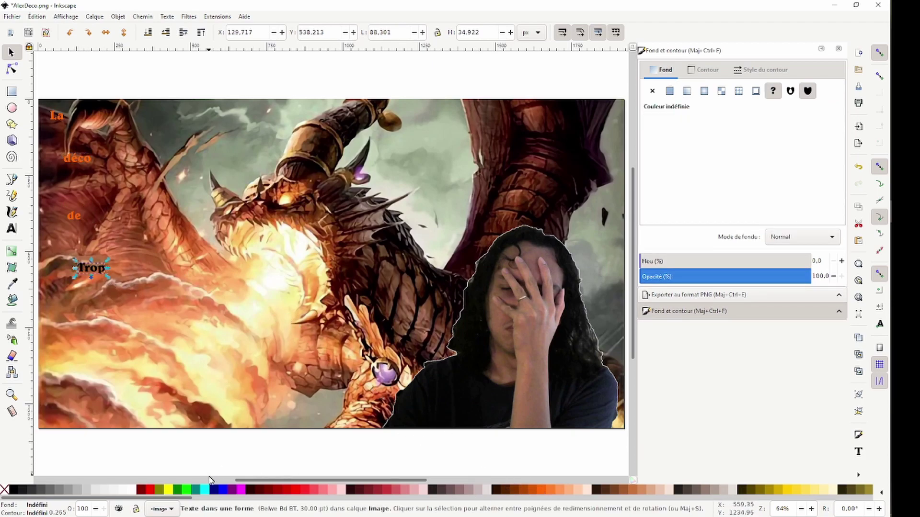
pyautogui.click(128, 489)
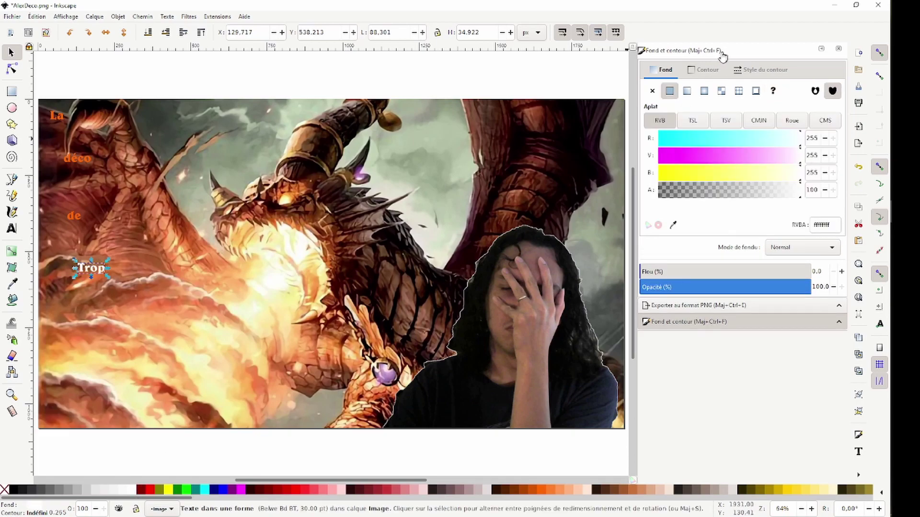
# Give all four words, "Trop", "de", "déco" and "La", a flat black outline
pyautogui.click(703, 70)
pyautogui.click(668, 92)
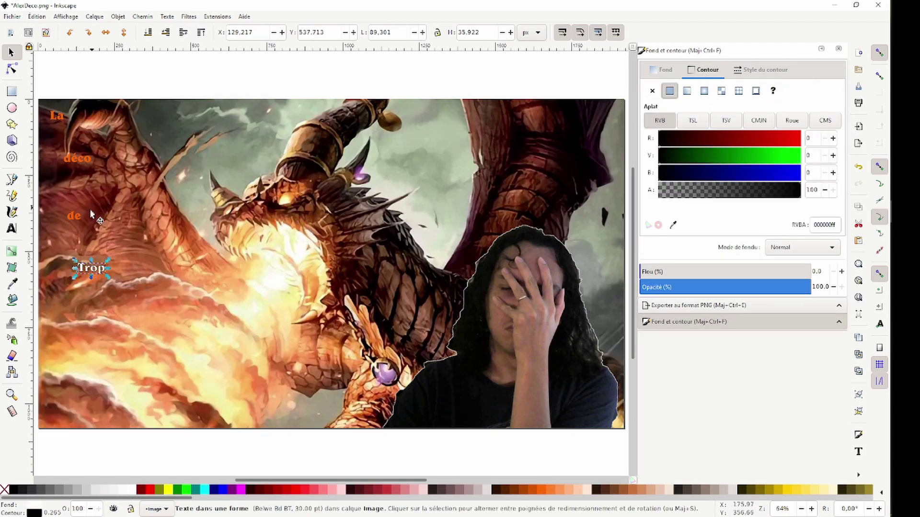
pyautogui.click(74, 217)
pyautogui.click(668, 91)
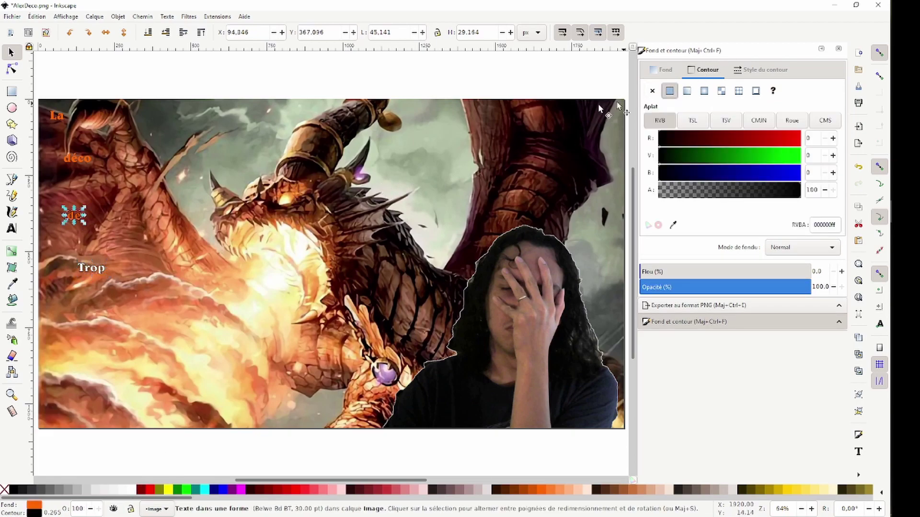
pyautogui.click(91, 163)
pyautogui.click(669, 92)
pyautogui.press('Tab')
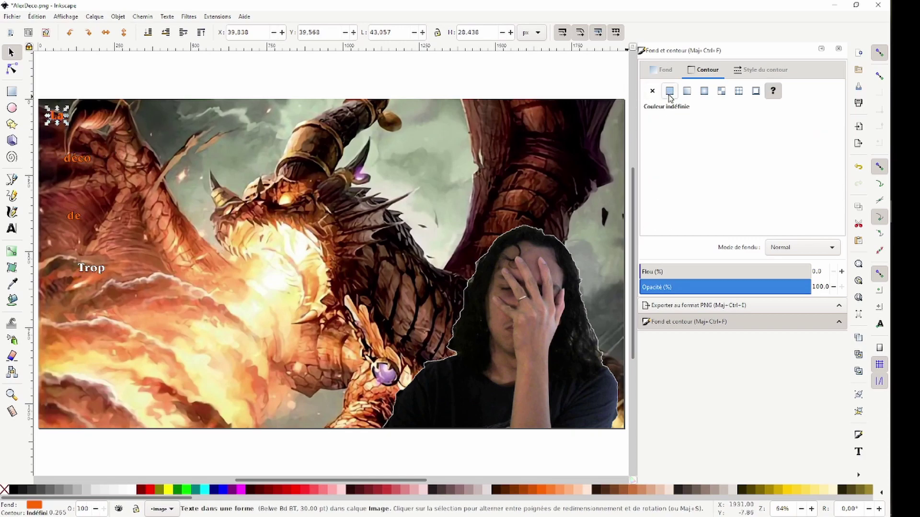
pyautogui.click(670, 92)
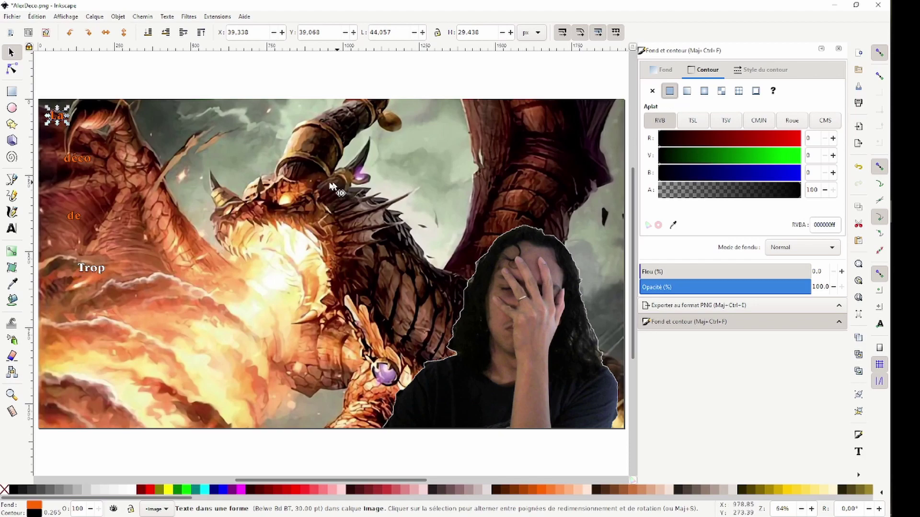
# Enlarge "Trop" to about 1148 × 462 px and place it in the image's lower-left corner
pyautogui.click(101, 273)
pyautogui.moveTo(110, 280); pyautogui.dragTo(430, 406)
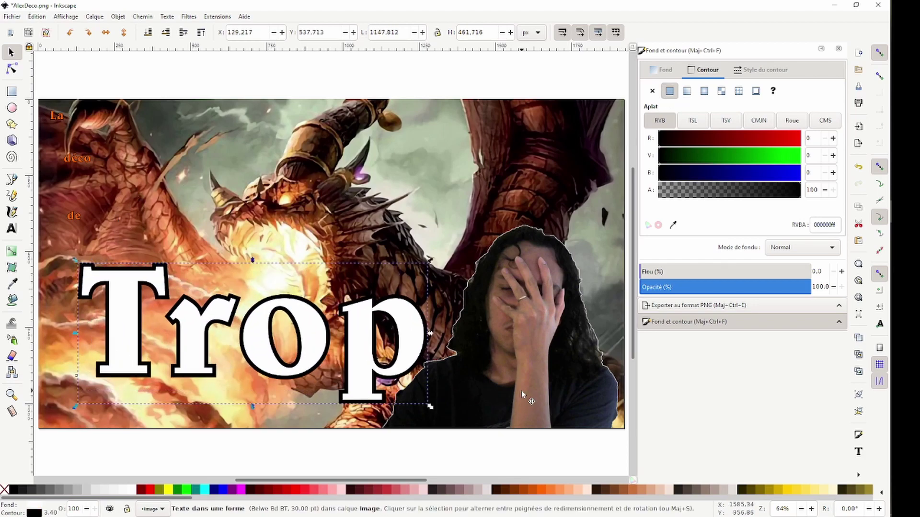
pyautogui.moveTo(355, 359); pyautogui.dragTo(317, 385)
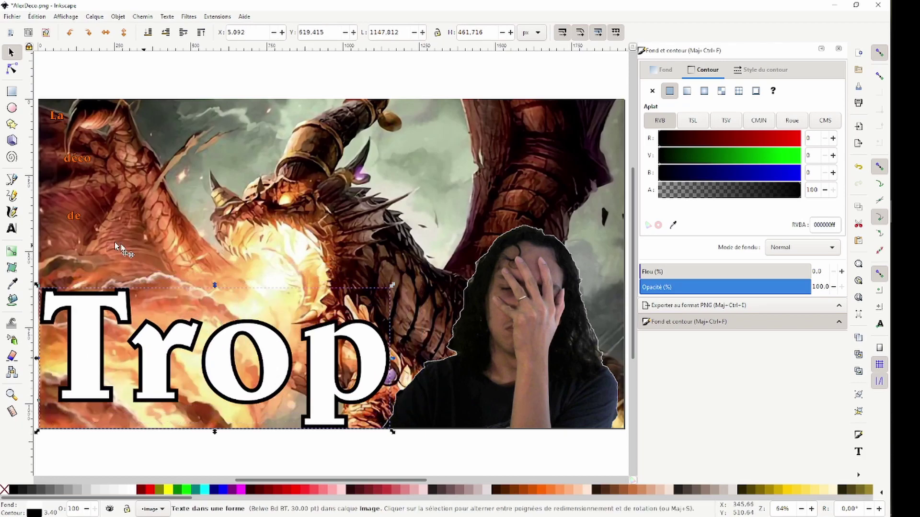
# Enlarge "La" and "déco" in the image's upper left, and place "de" above "Trop" at about 232 × 150 px
pyautogui.click(63, 119)
pyautogui.moveTo(66, 122); pyautogui.dragTo(146, 175)
pyautogui.click(83, 163)
pyautogui.moveTo(91, 164); pyautogui.dragTo(365, 289)
pyautogui.click(72, 217)
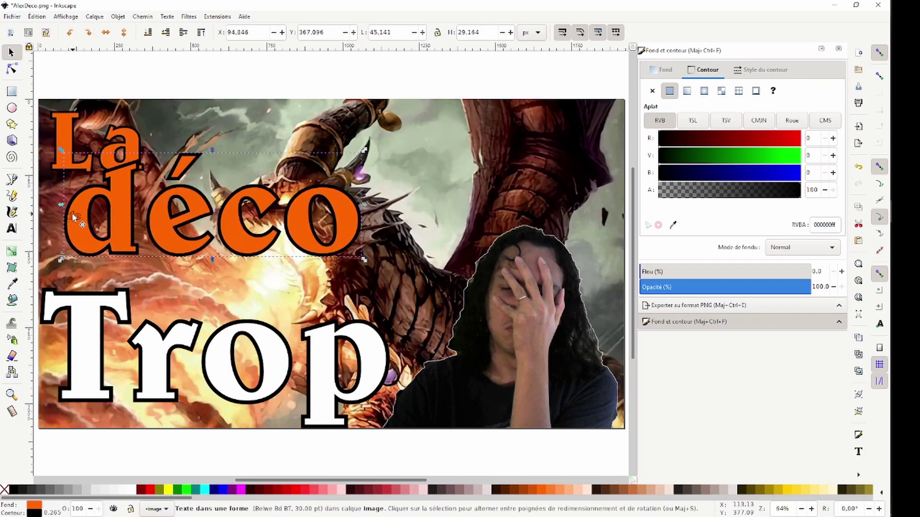
pyautogui.moveTo(73, 217); pyautogui.dragTo(259, 319)
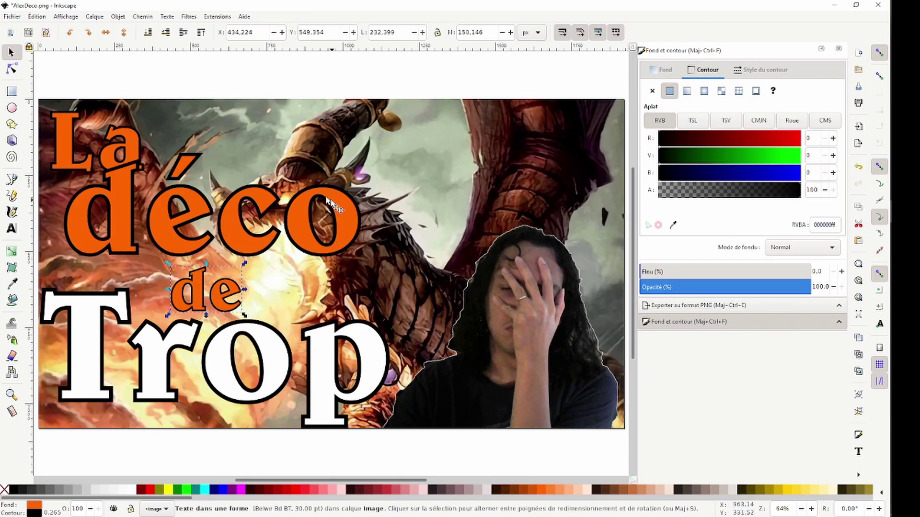
# Nudge "déco" slightly down and left, undo the accidental move of "Trop", and shift "de" a little to the left
pyautogui.moveTo(129, 231); pyautogui.dragTo(110, 233)
pyautogui.moveTo(197, 287); pyautogui.dragTo(169, 294)
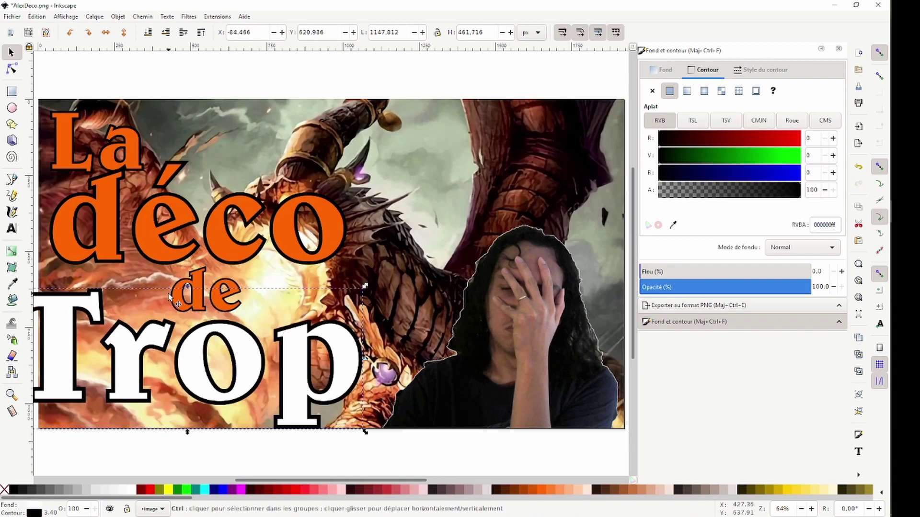
pyautogui.hotkey('ctrl', 'z')
pyautogui.click(228, 278)
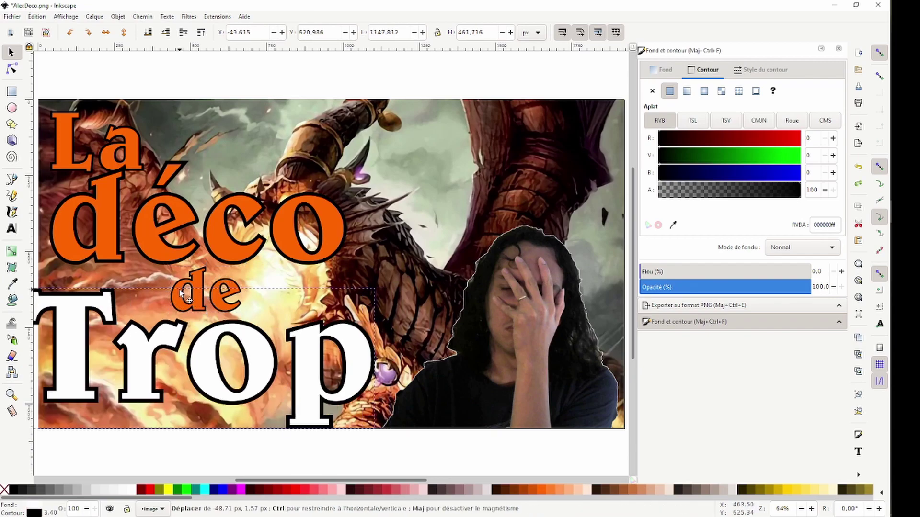
pyautogui.moveTo(199, 287); pyautogui.dragTo(174, 287)
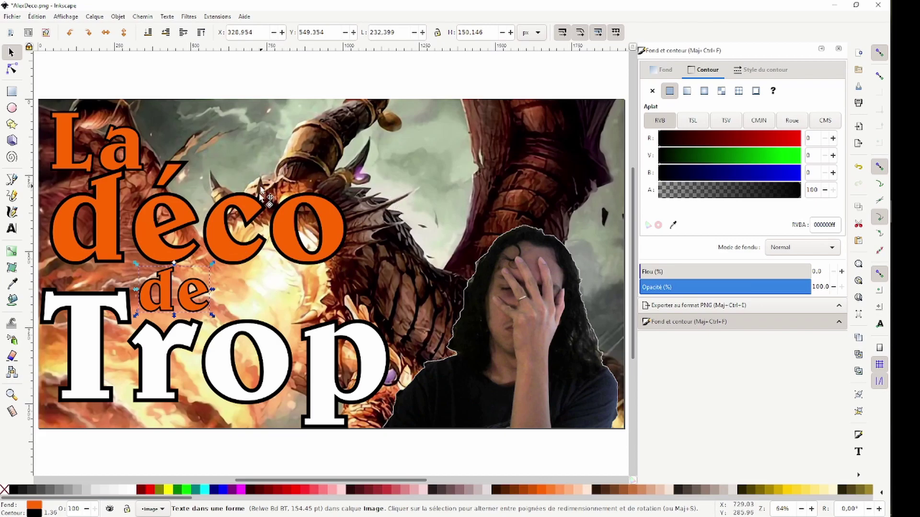
# Move "déco" to the image's upper right and reduce it to about 704 × 246 px
pyautogui.click(307, 233)
pyautogui.moveTo(224, 240)
pyautogui.mouseDown()
pyautogui.moveTo(517, 154)
pyautogui.moveTo(493, 160)
pyautogui.moveTo(445, 284)
pyautogui.moveTo(441, 275)
pyautogui.mouseUp()
pyautogui.moveTo(570, 303); pyautogui.dragTo(601, 317)
pyautogui.moveTo(578, 281); pyautogui.dragTo(545, 304)
pyautogui.moveTo(439, 281); pyautogui.dragTo(467, 147)
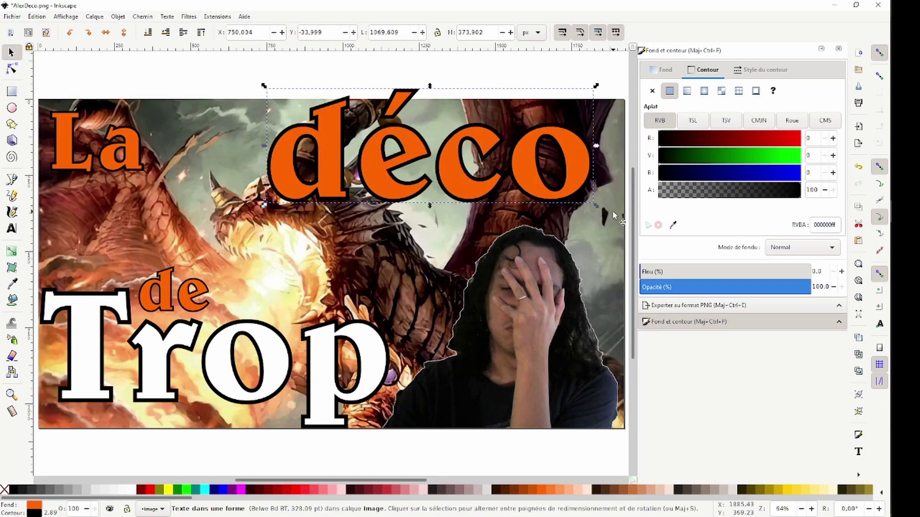
pyautogui.moveTo(596, 205); pyautogui.dragTo(485, 177)
pyautogui.moveTo(389, 147); pyautogui.dragTo(499, 156)
# Shrink "La" slightly in the upper-left corner and bring "déco" back to the left side, directly above "Trop"
pyautogui.click(126, 161)
pyautogui.moveTo(146, 177); pyautogui.dragTo(98, 163)
pyautogui.moveTo(435, 153); pyautogui.dragTo(85, 231)
pyautogui.moveTo(187, 225)
pyautogui.mouseDown()
pyautogui.moveTo(304, 191)
pyautogui.moveTo(305, 152)
pyautogui.moveTo(297, 157)
pyautogui.moveTo(312, 157)
pyautogui.moveTo(380, 230)
pyautogui.moveTo(186, 227)
pyautogui.mouseUp()
pyautogui.moveTo(187, 227); pyautogui.dragTo(224, 293)
# Reduce "Trop" to about 913 × 367 px, shift it right, and place "de" in front of it on the same line
pyautogui.click(162, 300)
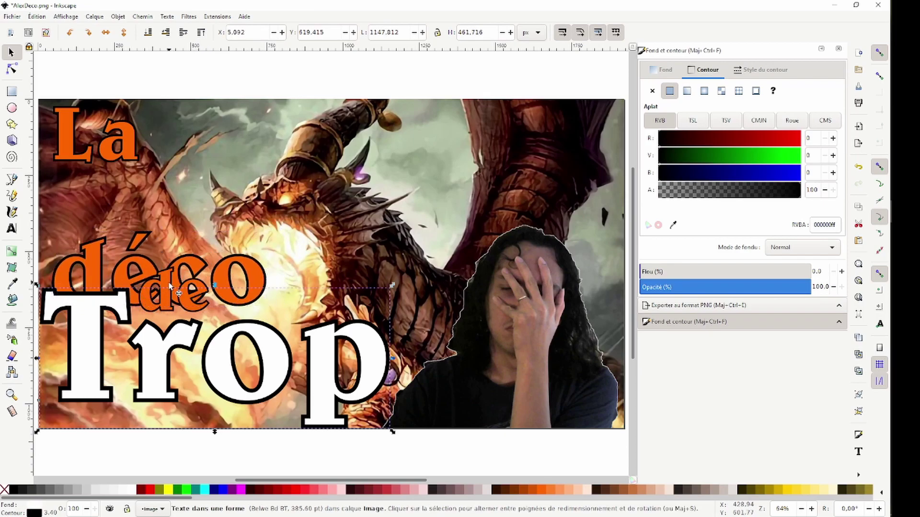
pyautogui.moveTo(392, 286); pyautogui.dragTo(321, 314)
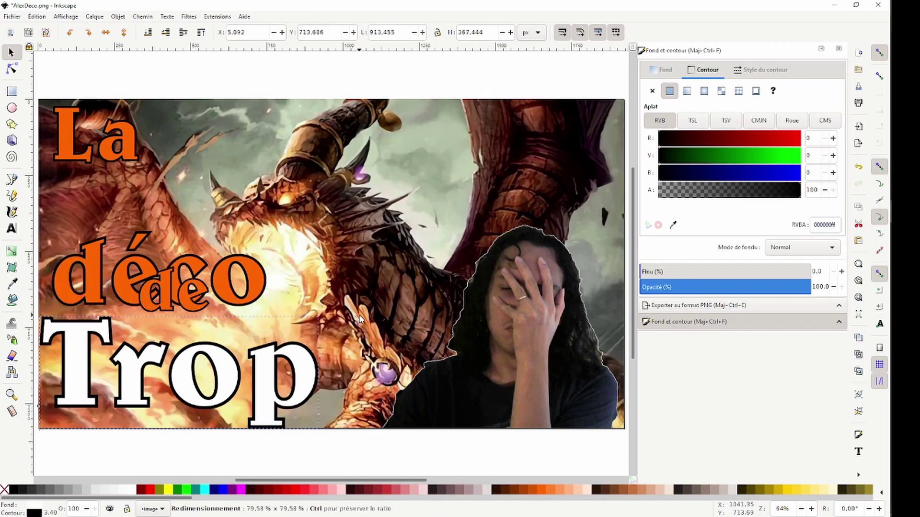
pyautogui.moveTo(269, 376); pyautogui.dragTo(348, 377)
pyautogui.moveTo(163, 304); pyautogui.dragTo(70, 401)
# Enlarge "déco" to about 832 × 291 px above the "de Trop" line
pyautogui.moveTo(146, 283); pyautogui.dragTo(152, 290)
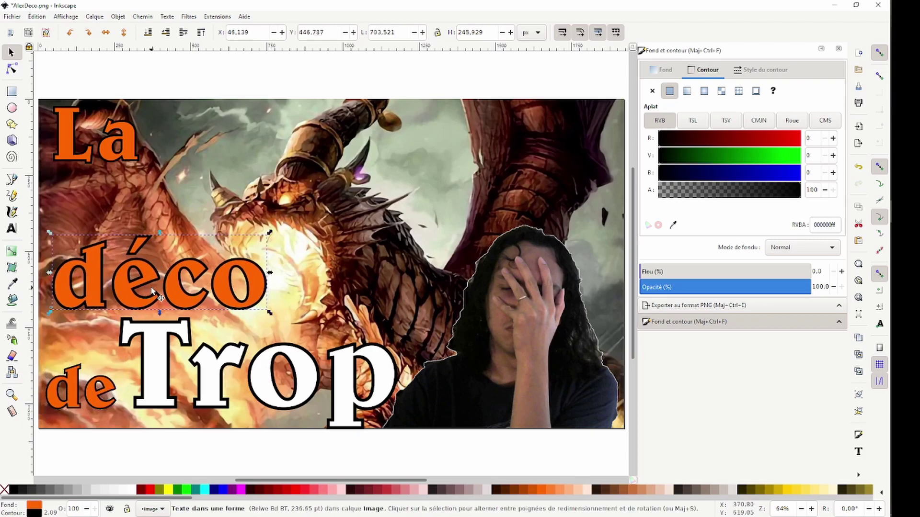
pyautogui.moveTo(270, 232); pyautogui.dragTo(311, 208)
pyautogui.click(113, 178)
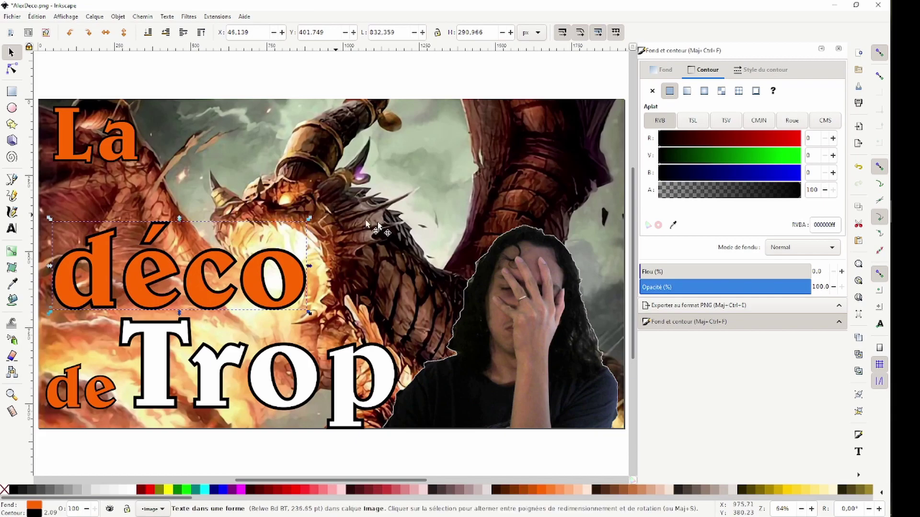
# Enlarge "La" to about 366 × 244 px, and adjust the last line by shifting "Trop" right and enlarging "de" to about 264 × 171 px
pyautogui.click(129, 161)
pyautogui.moveTo(139, 168)
pyautogui.mouseDown()
pyautogui.moveTo(170, 205)
pyautogui.moveTo(142, 191)
pyautogui.mouseUp()
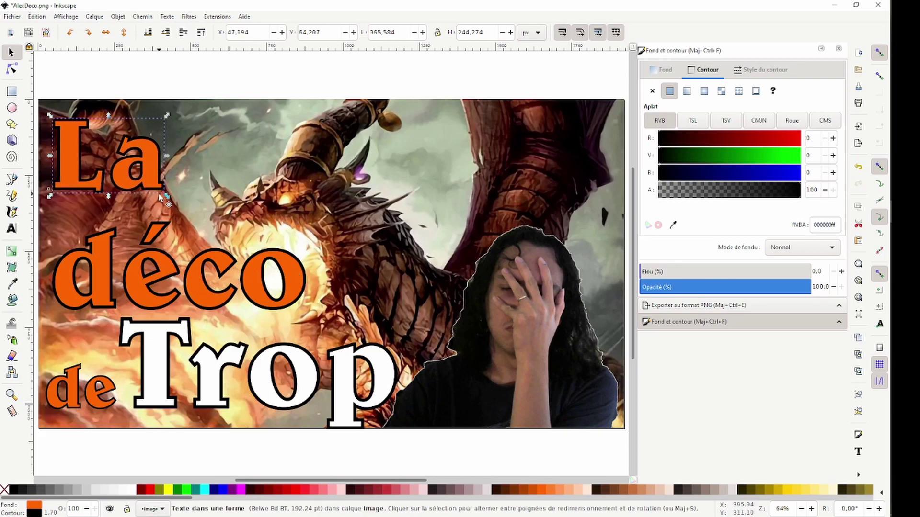
pyautogui.moveTo(146, 373); pyautogui.dragTo(173, 375)
pyautogui.moveTo(99, 395)
pyautogui.mouseDown()
pyautogui.moveTo(98, 374)
pyautogui.moveTo(130, 400)
pyautogui.moveTo(107, 395)
pyautogui.mouseUp()
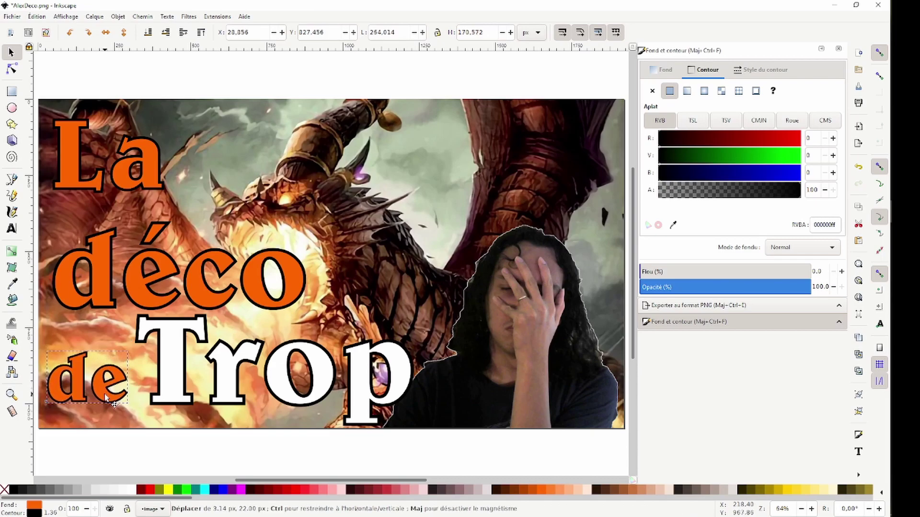
# Deselect the title text and open the PNG export settings for the thumbnail
pyautogui.click(424, 248)
pyautogui.click(463, 87)
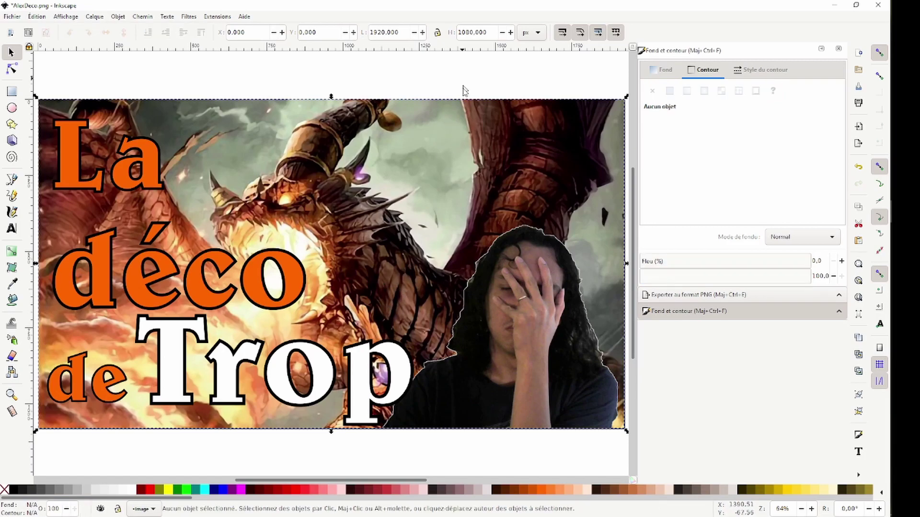
pyautogui.click(703, 296)
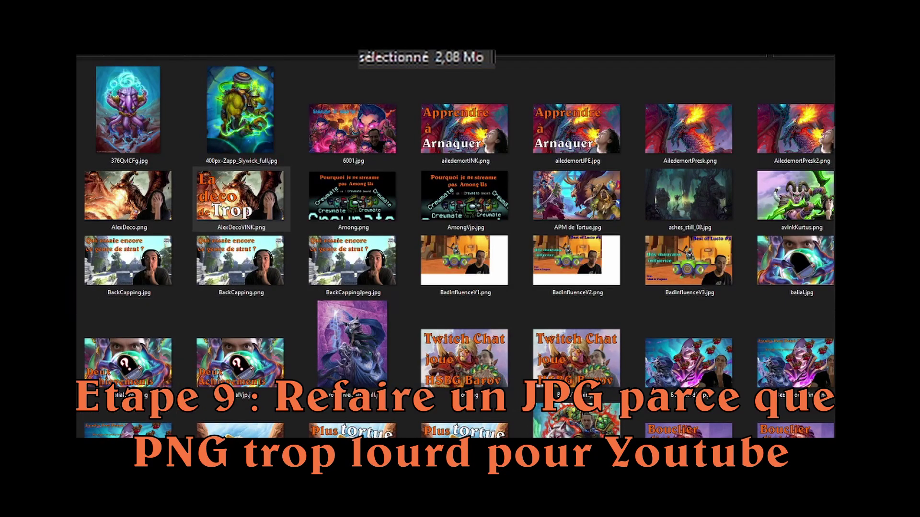
# Switch to the image folder and open AlexDecoVINK.png in Paint
pyautogui.rightClick(236, 201)
pyautogui.moveTo(281, 304)
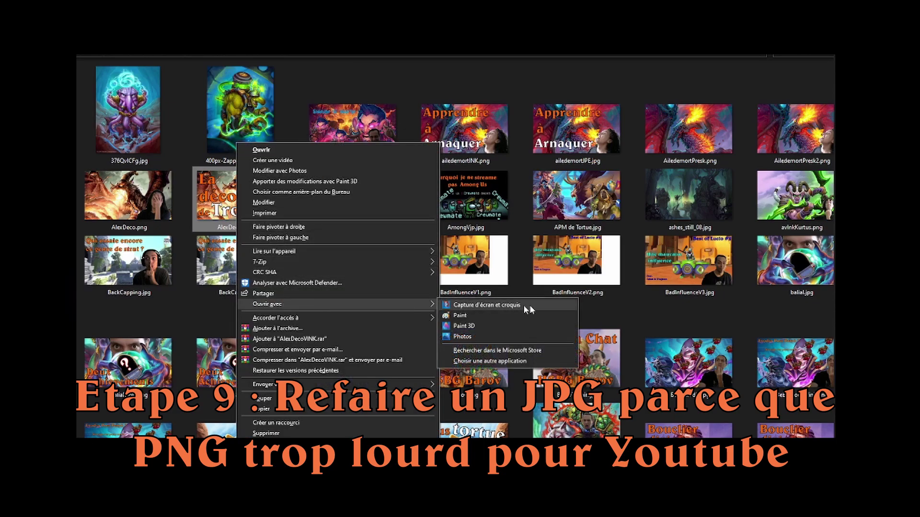
pyautogui.click(500, 317)
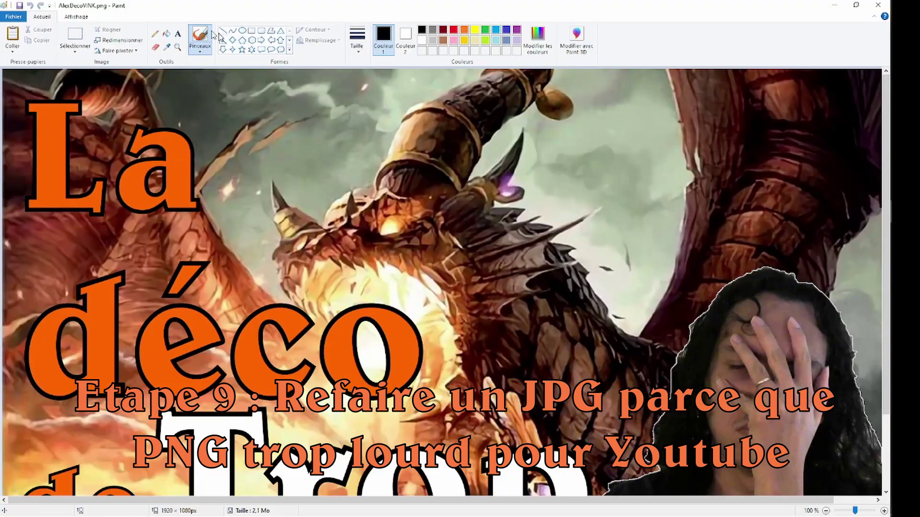
# Start saving the thumbnail as a JPEG copy, with Miniature terminees inside the Miniature folder as the destination
pyautogui.click(10, 17)
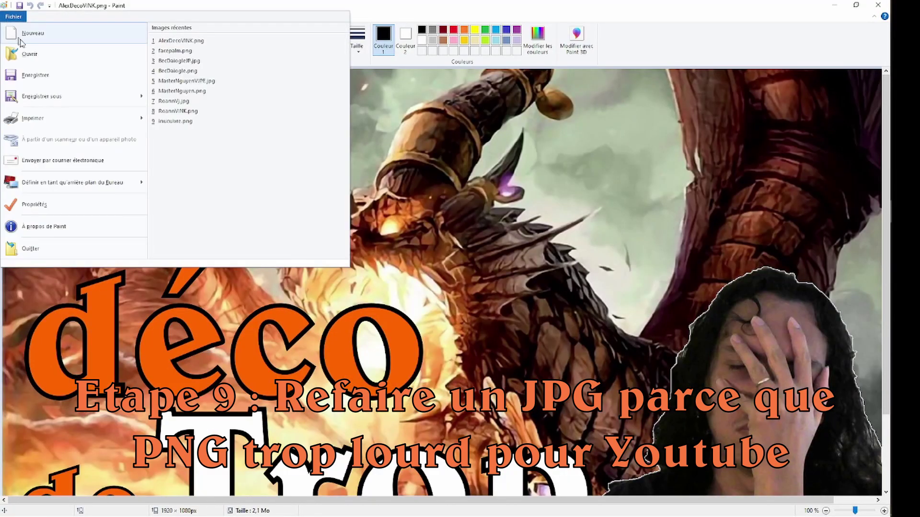
pyautogui.moveTo(58, 97)
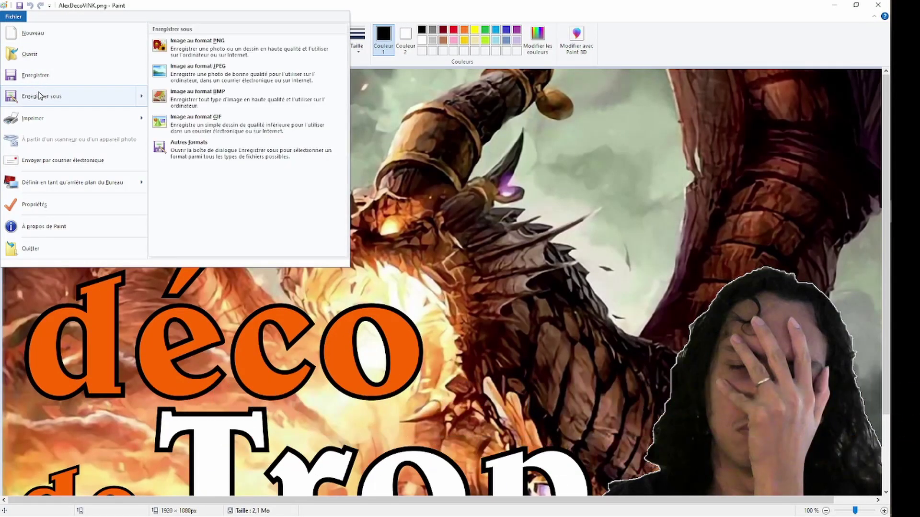
pyautogui.click(261, 76)
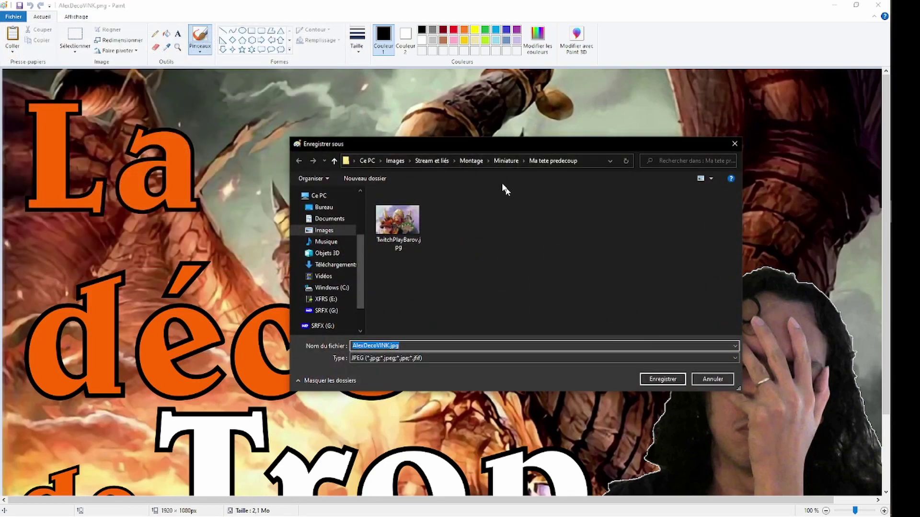
pyautogui.click(504, 161)
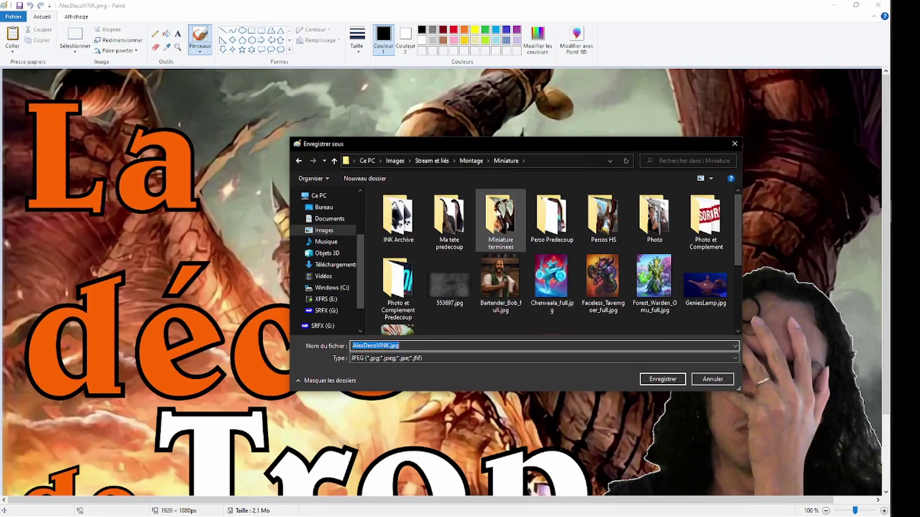
pyautogui.doubleClick(499, 214)
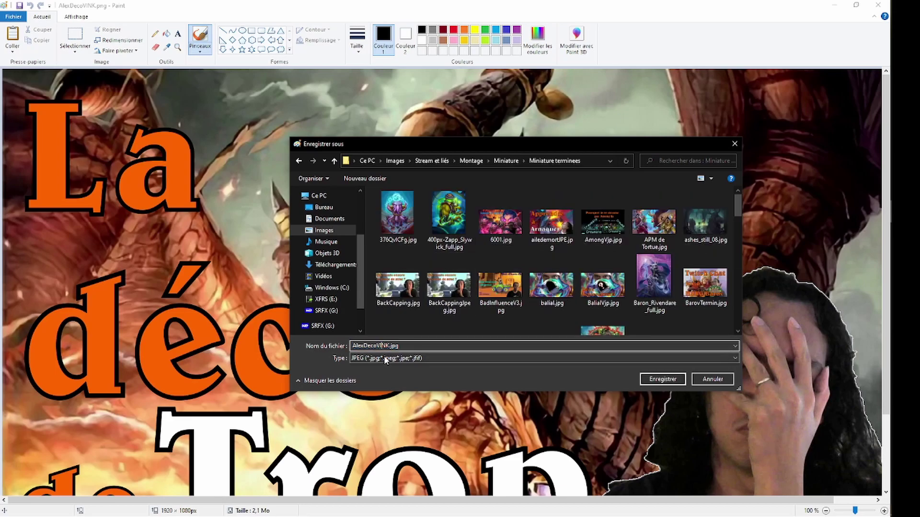
# Name the JPEG copy AlexDecoVjpeg.jpg and save it, accepting the loss of transparency
pyautogui.hotkey('shift', 'Right')
pyautogui.hotkey('shift', 'Right')
pyautogui.hotkey('shift', 'Right')
pyautogui.hotkey('shift', 'Right')
pyautogui.write('Vjpeg')
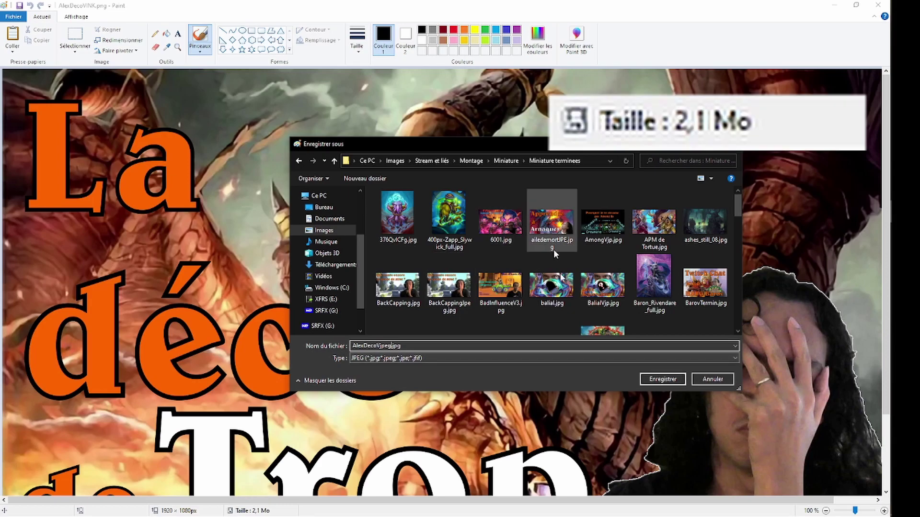
pyautogui.click(663, 379)
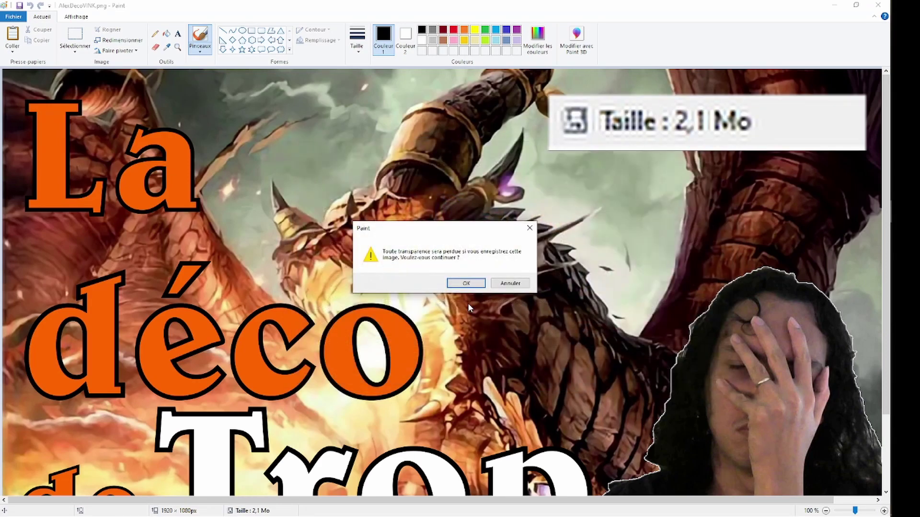
pyautogui.click(466, 284)
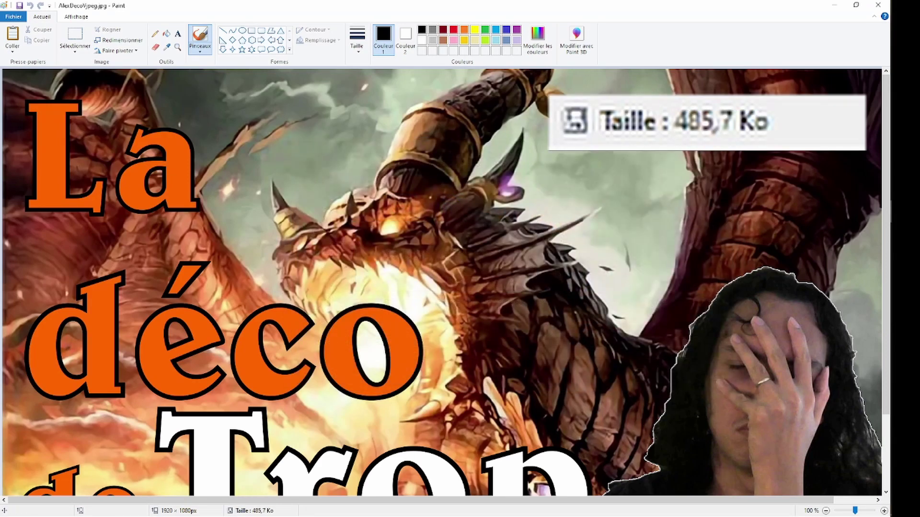